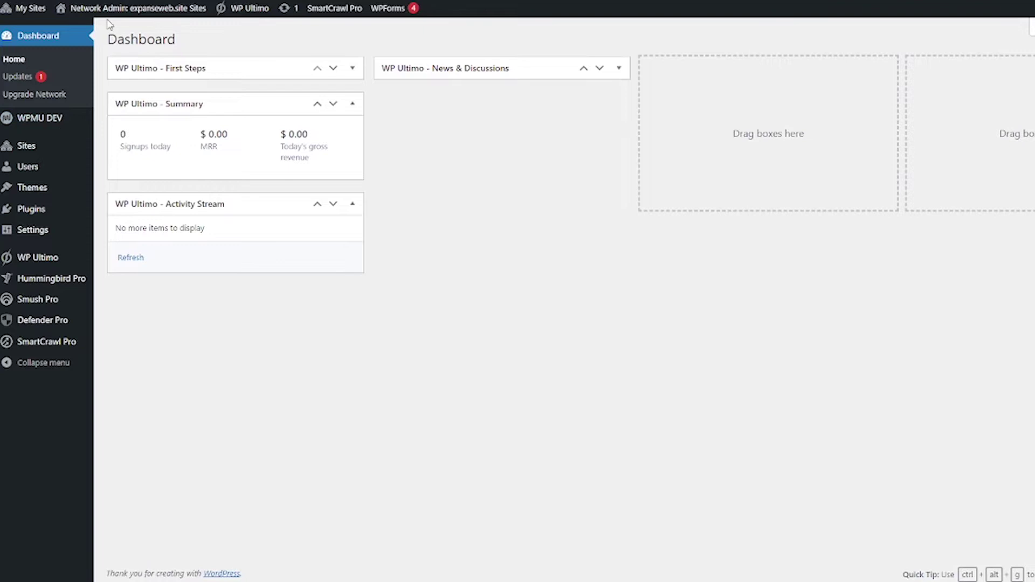
Go to the Network Admin dashboard and open WP Ultimo's Products list
{"action": "mouse_move", "coordinate": [16, 9]}
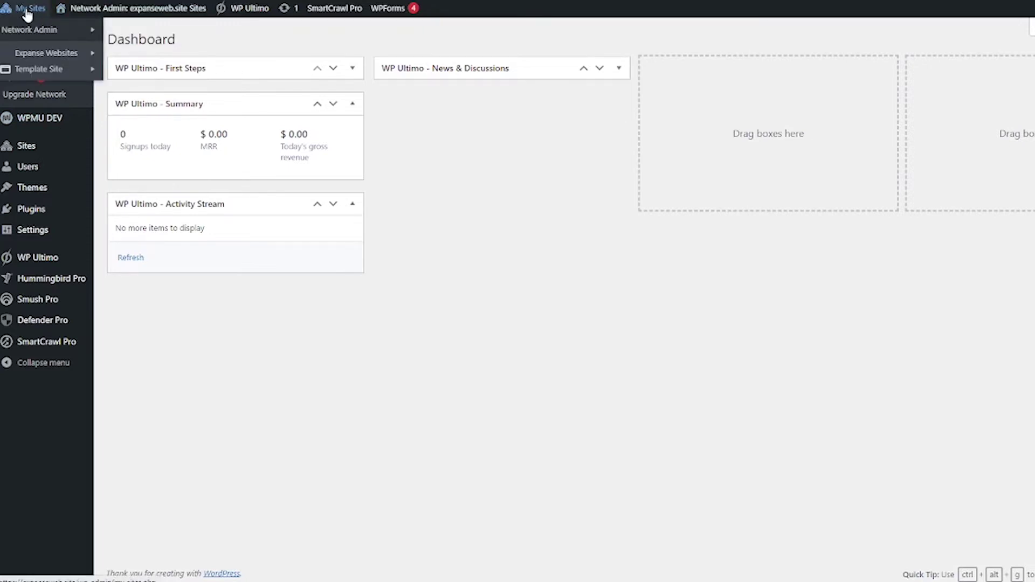
{"action": "mouse_move", "coordinate": [35, 36]}
{"action": "left_click", "coordinate": [142, 33]}
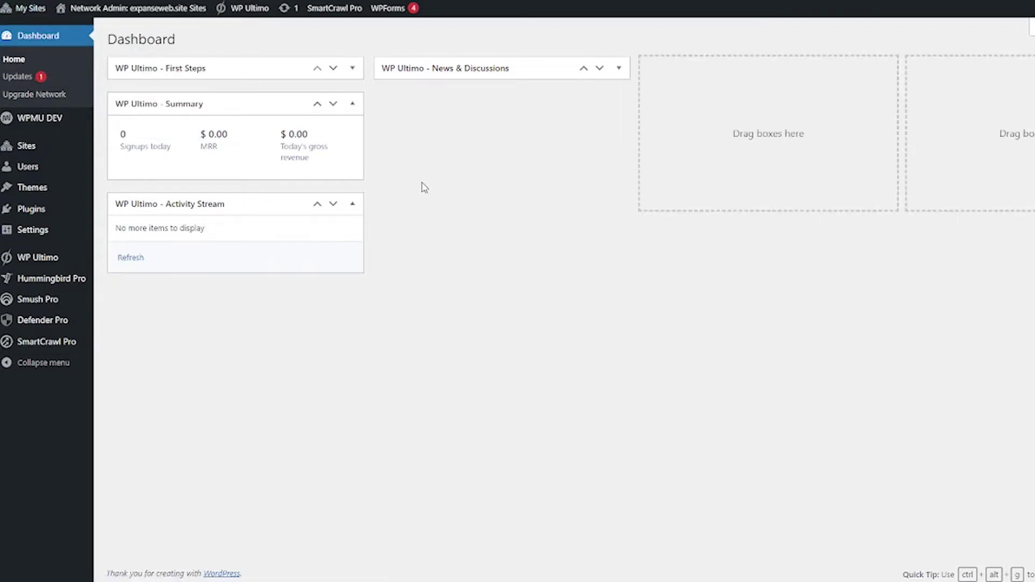
{"action": "mouse_move", "coordinate": [86, 264]}
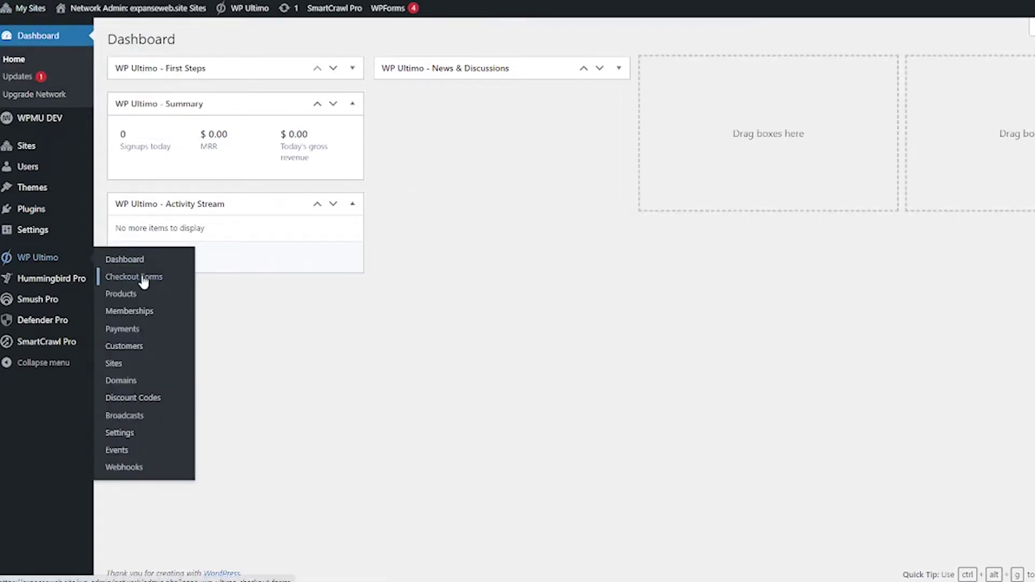
{"action": "left_click", "coordinate": [151, 296]}
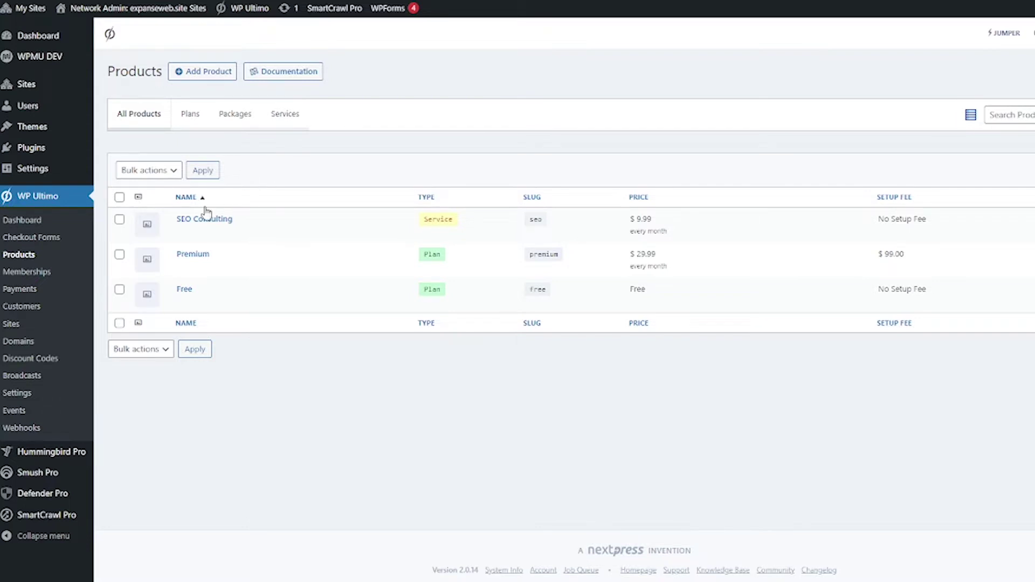
{"action": "mouse_move", "coordinate": [188, 241]}
Begin a new WP Ultimo product from the Products page
{"action": "left_click", "coordinate": [196, 81]}
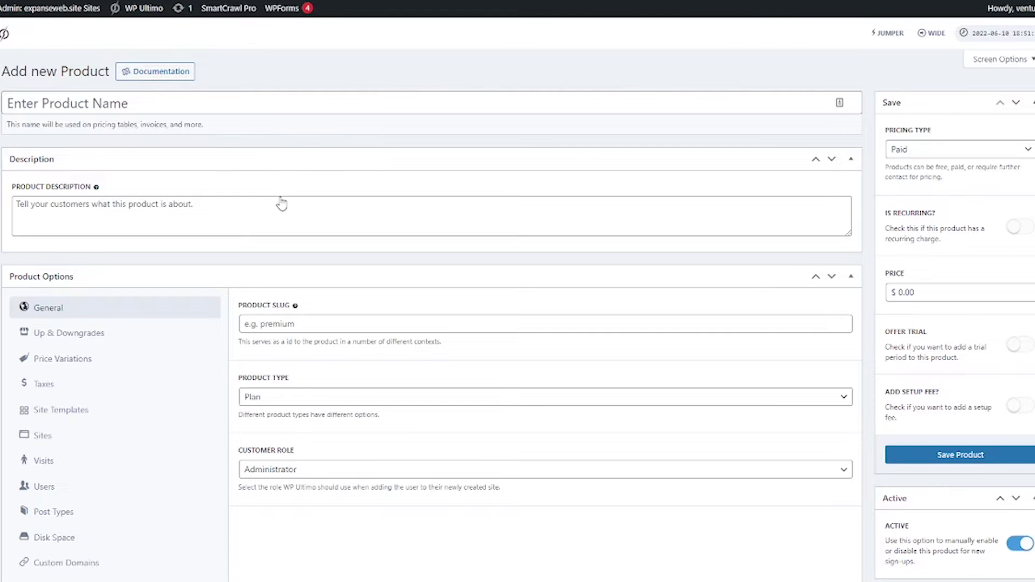
Name the product 'Real Estate Website' with description 'A website to grow your real estate business.'
{"action": "left_click", "coordinate": [313, 103]}
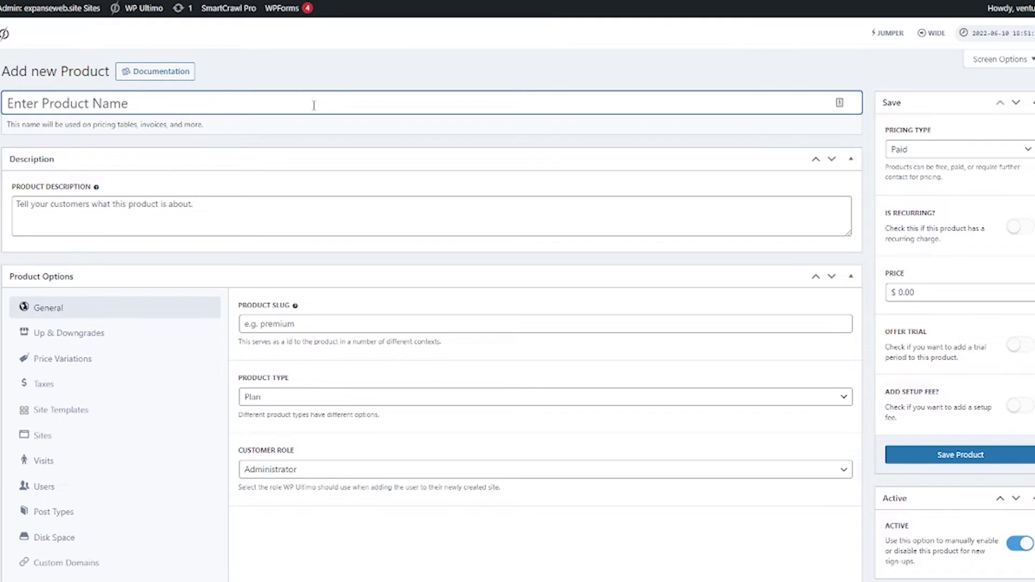
{"action": "type", "text": "Real R"}
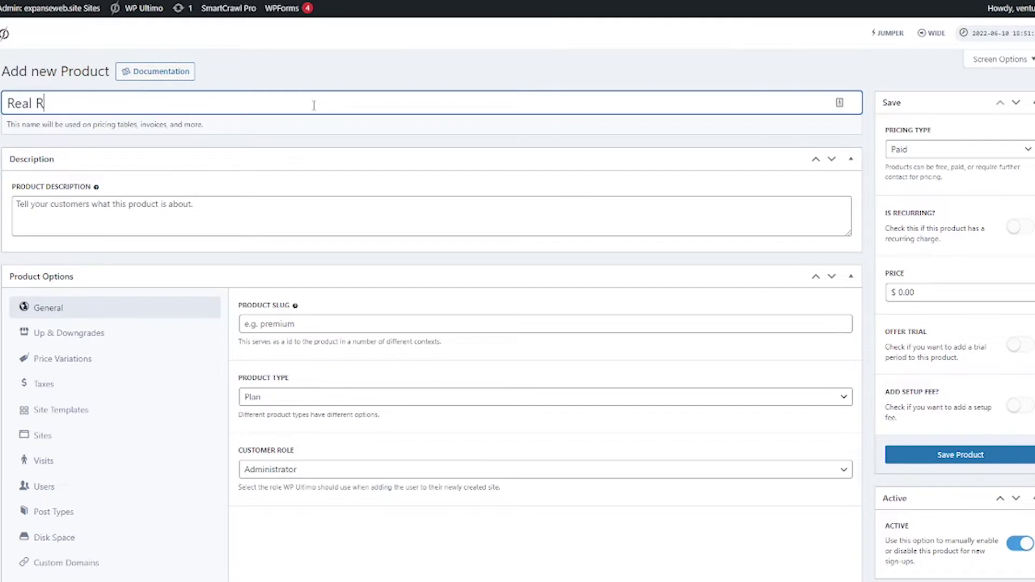
{"action": "key", "text": "BackSpace"}
{"action": "type", "text": "Estate Websites"}
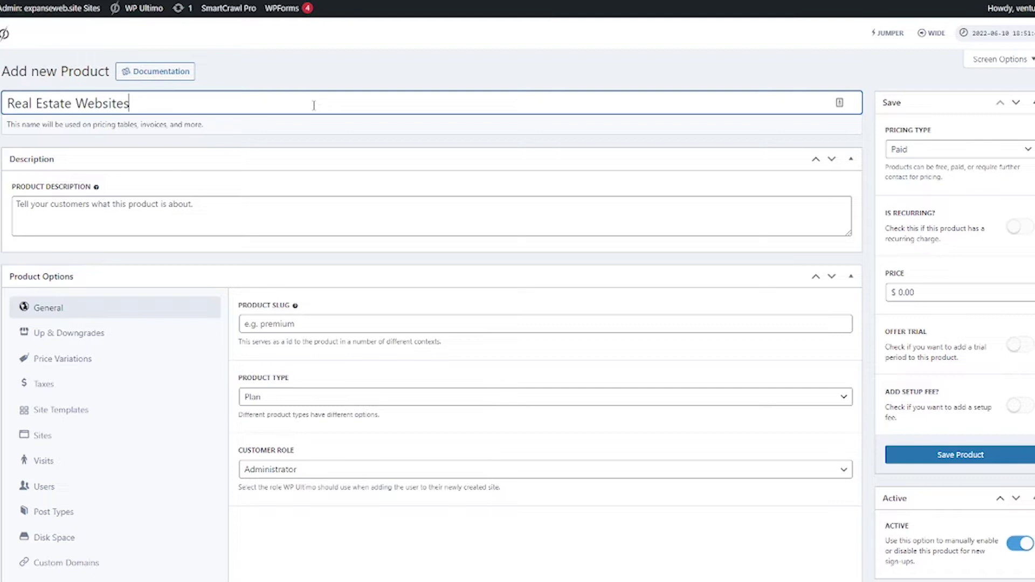
{"action": "key", "text": "BackSpace"}
{"action": "left_click", "coordinate": [239, 208]}
{"action": "type", "text": "A"}
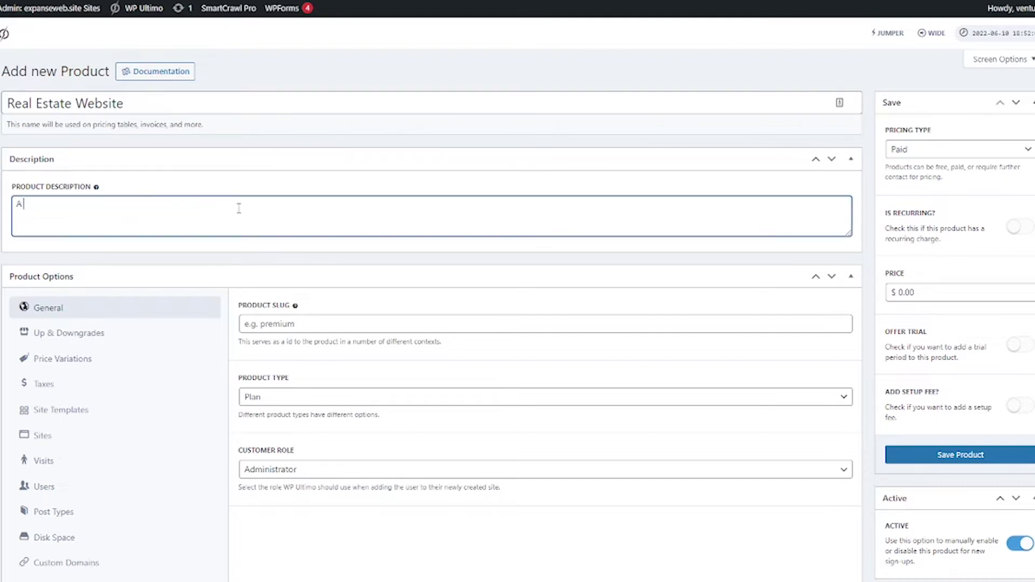
{"action": "type", "text": " website to grow your real estate business."}
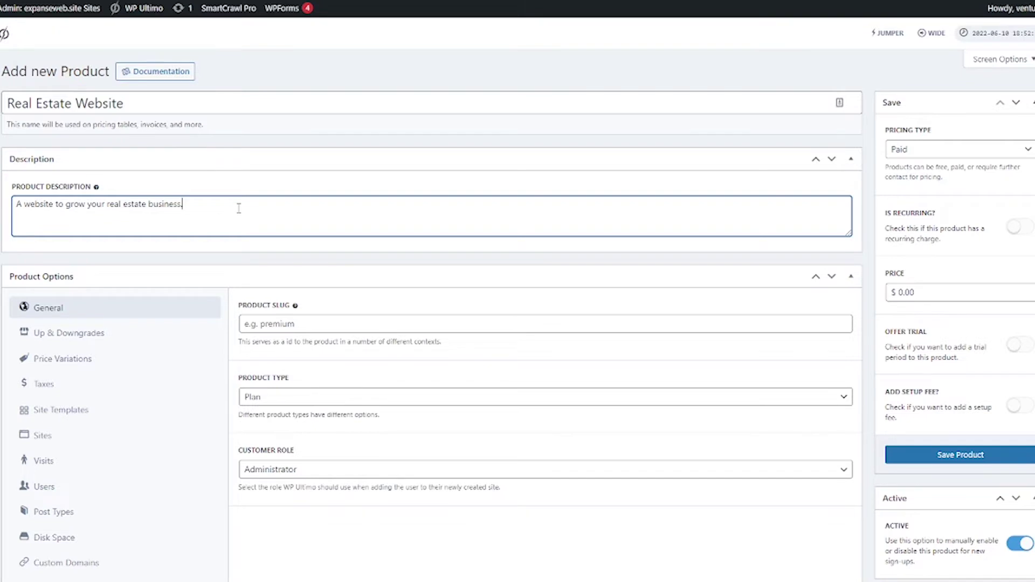
Enter 'real-estate-website' as the product slug under General
{"action": "scroll", "coordinate": [239, 208], "scroll_direction": "down", "scroll_amount": 4}
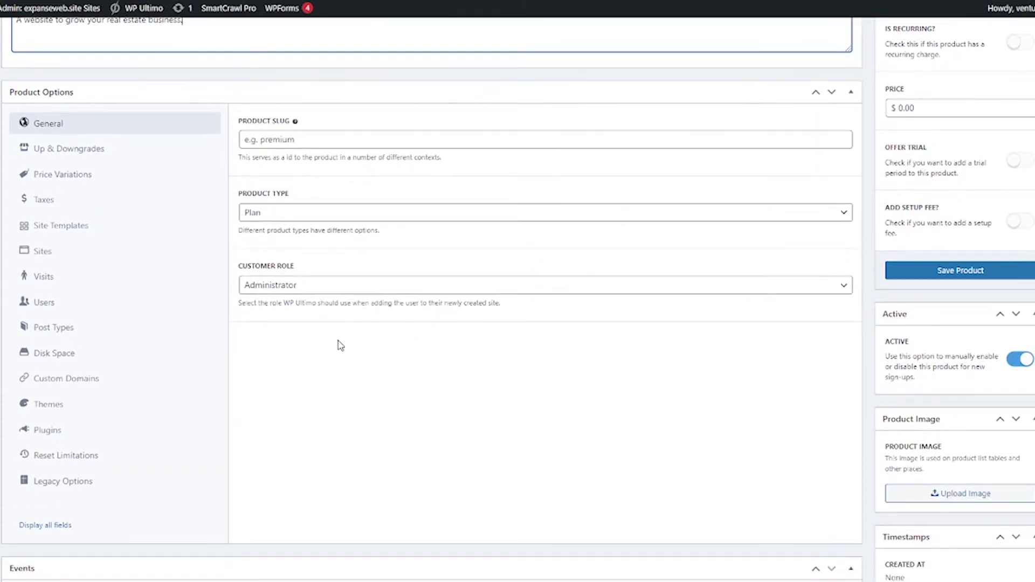
{"action": "left_click", "coordinate": [418, 139]}
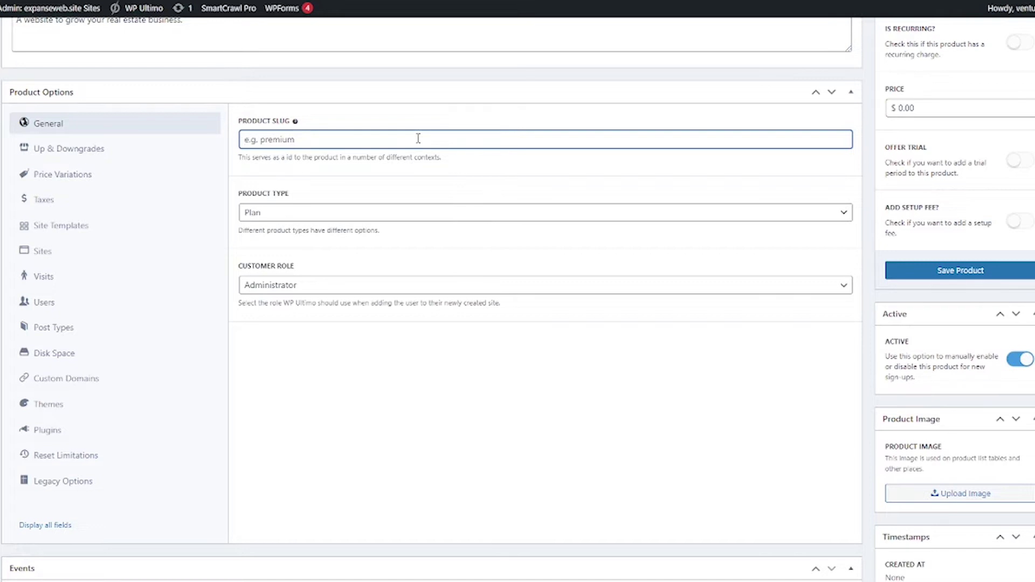
{"action": "type", "text": "real-este"}
{"action": "key", "text": "BackSpace"}
{"action": "type", "text": "state-website"}
{"action": "mouse_move", "coordinate": [296, 123]}
{"action": "left_click", "coordinate": [316, 453]}
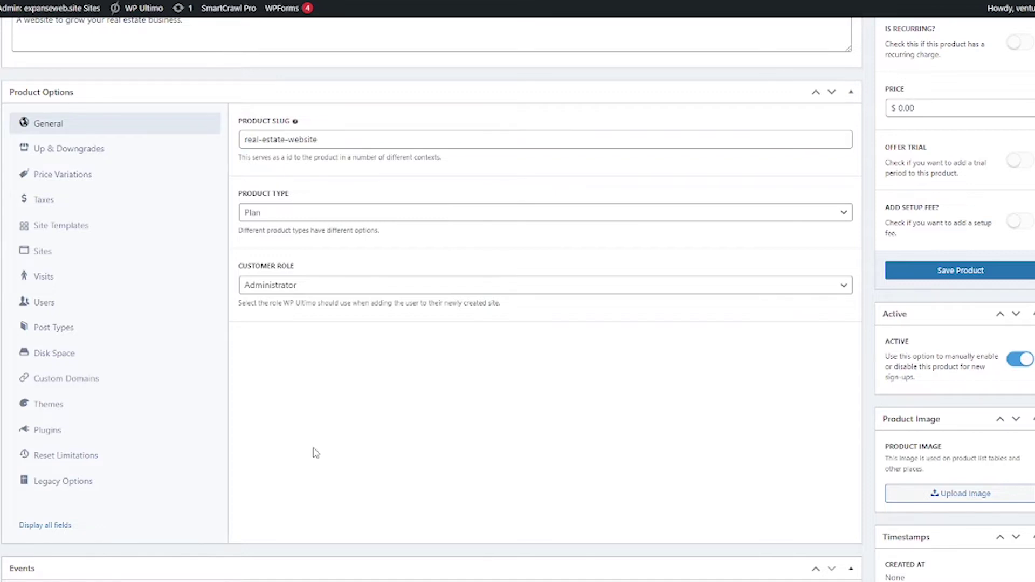
{"action": "left_click", "coordinate": [285, 217]}
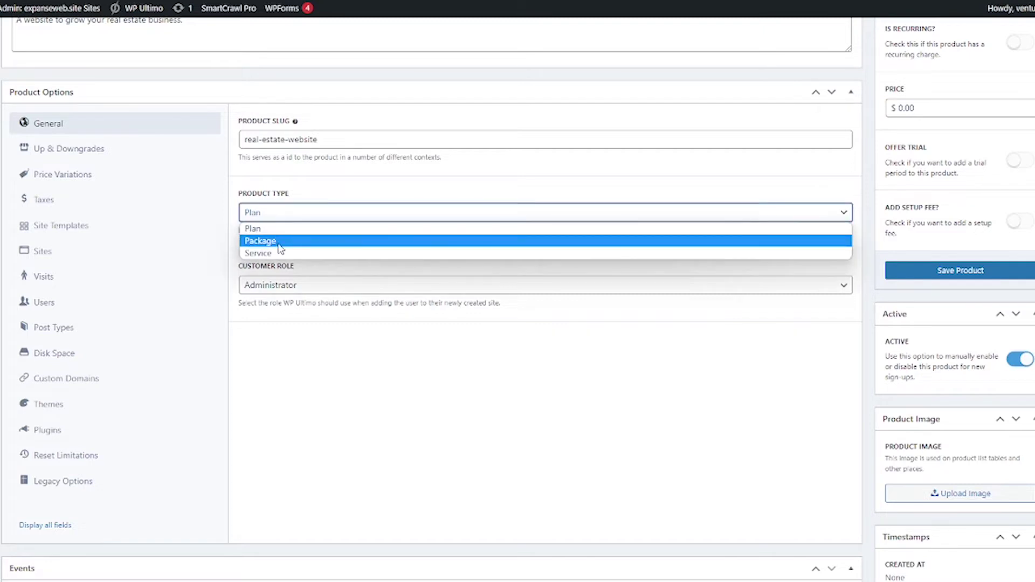
{"action": "left_click", "coordinate": [279, 242]}
{"action": "left_click", "coordinate": [290, 214]}
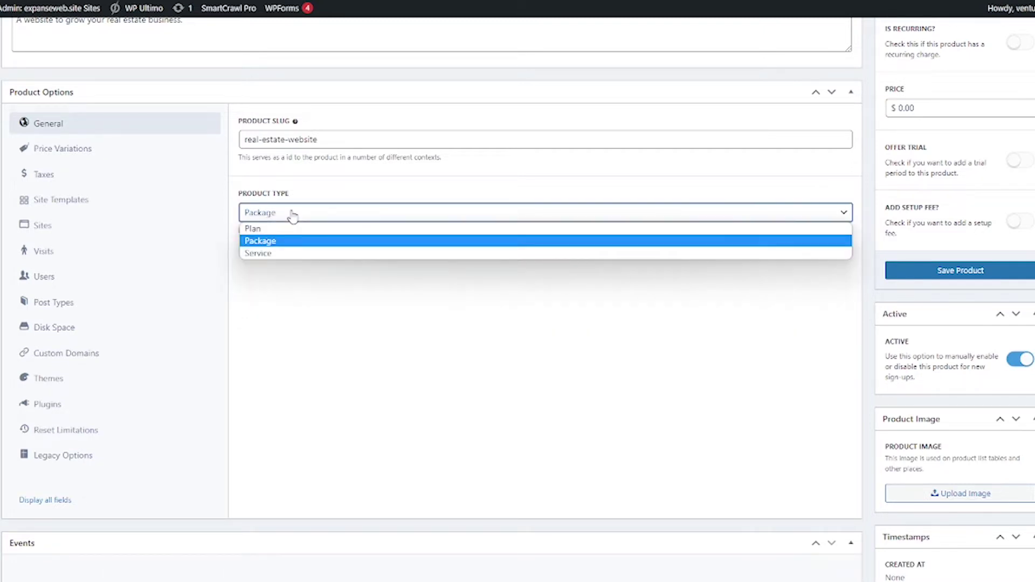
{"action": "left_click", "coordinate": [285, 254]}
{"action": "left_click", "coordinate": [341, 217]}
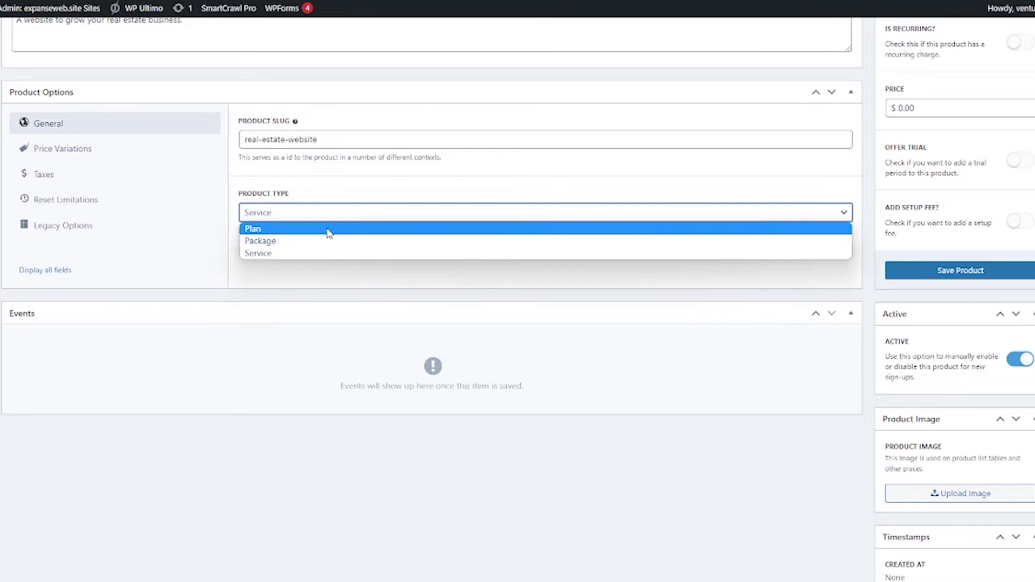
{"action": "left_click", "coordinate": [328, 228]}
{"action": "left_click", "coordinate": [297, 293]}
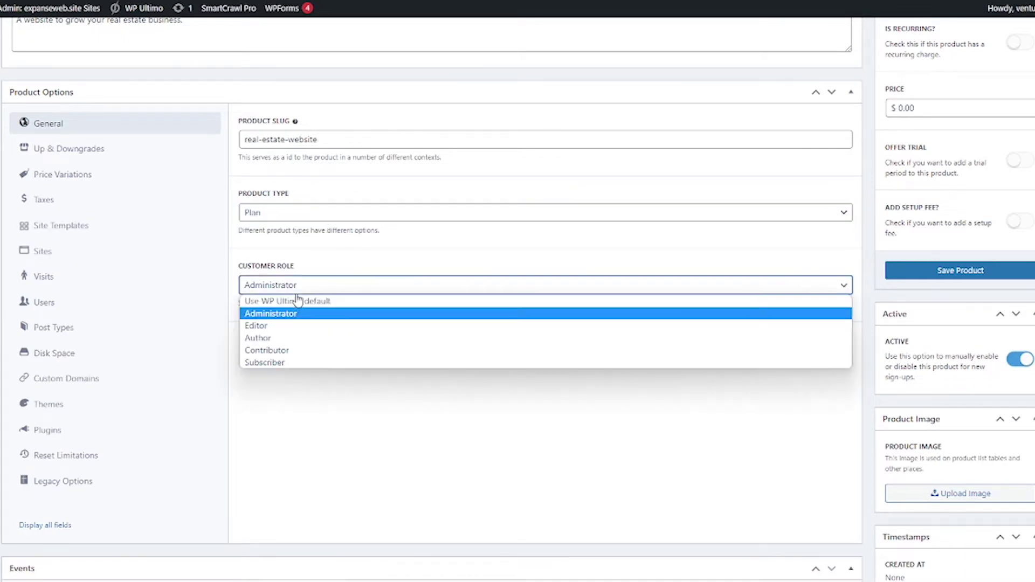
{"action": "left_click", "coordinate": [334, 314]}
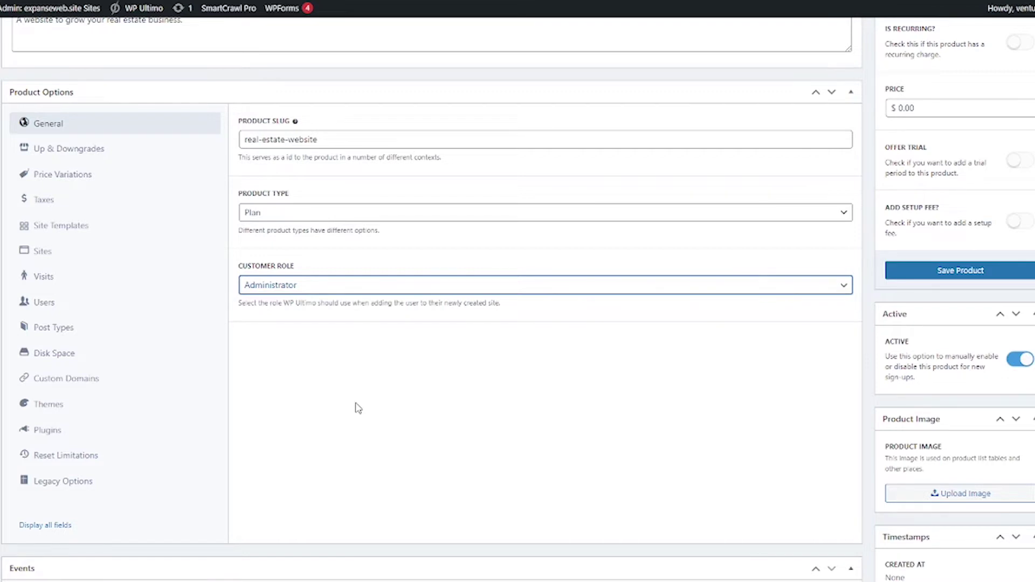
{"action": "left_click", "coordinate": [303, 287]}
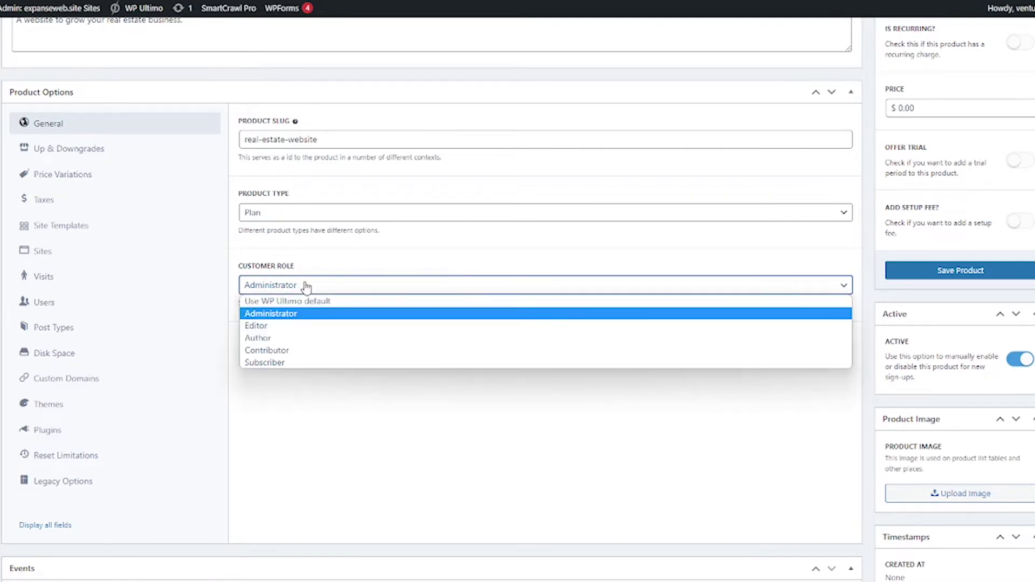
{"action": "left_click", "coordinate": [259, 284]}
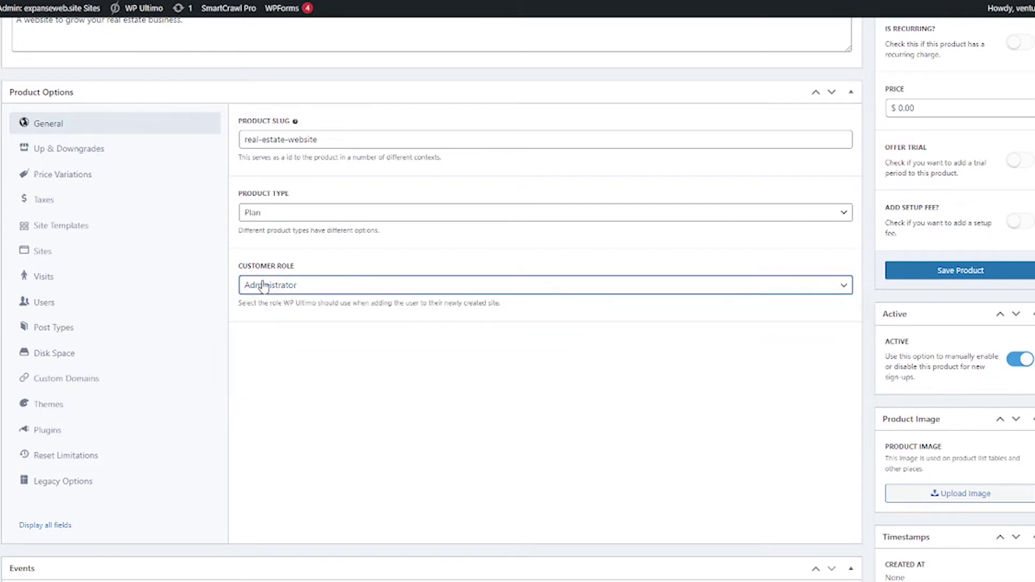
Look over the Up & Downgrades plan group setting, then show Price Variations
{"action": "left_click", "coordinate": [70, 150]}
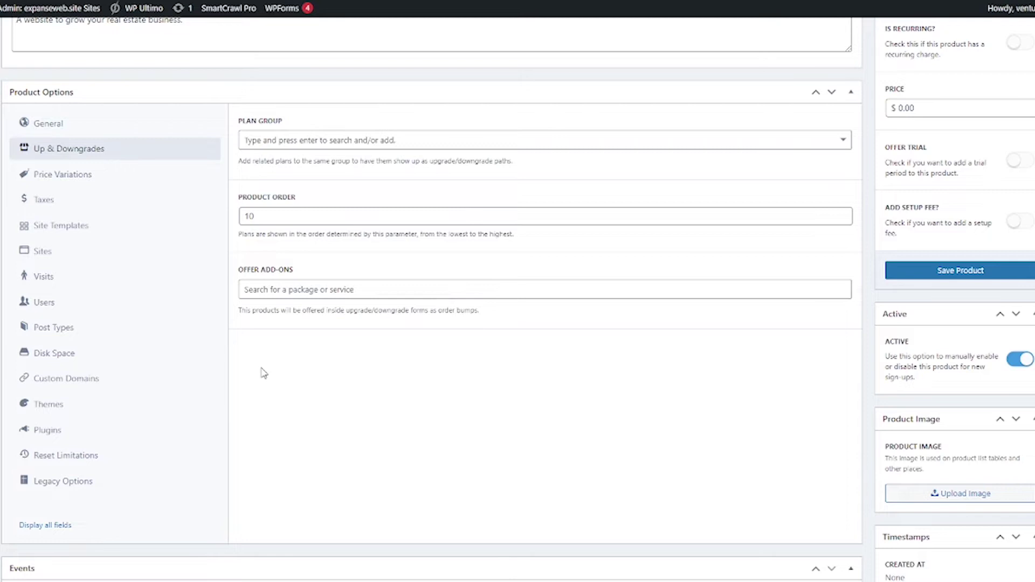
{"action": "left_click", "coordinate": [297, 138]}
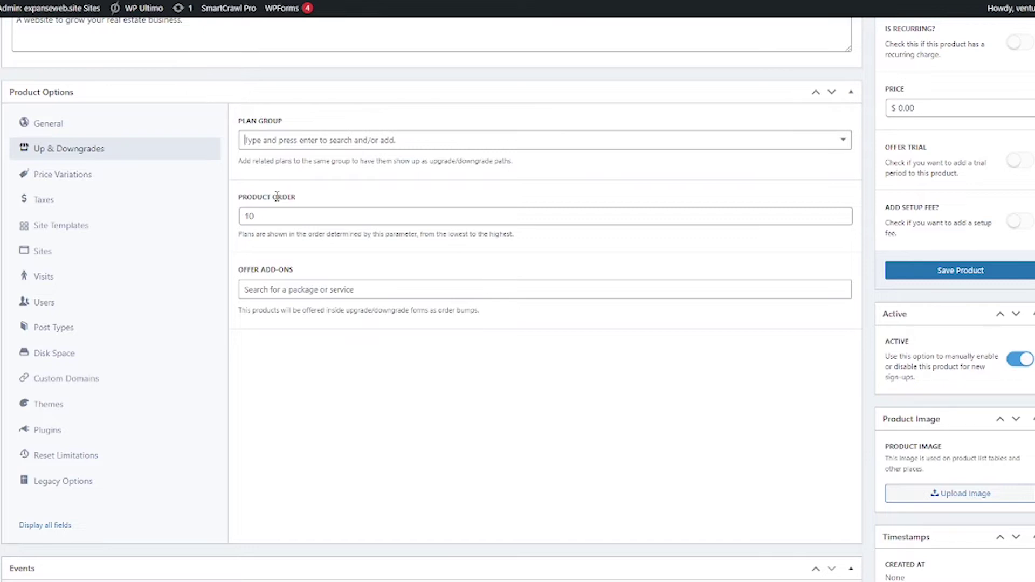
{"action": "left_click", "coordinate": [155, 181]}
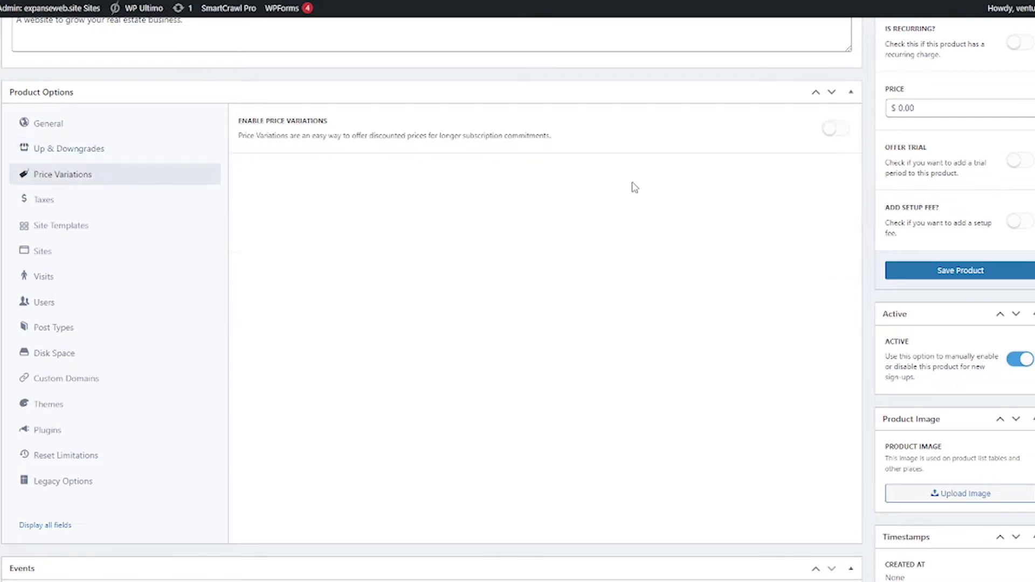
Try a yearly price variation at 0.5000, then remove it and switch price variations off
{"action": "left_click", "coordinate": [836, 136]}
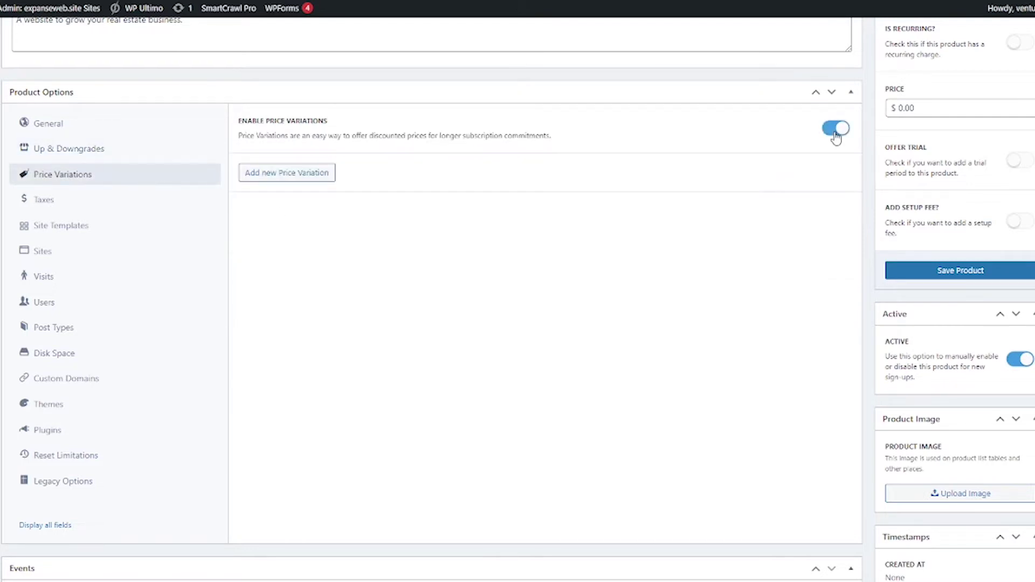
{"action": "left_click", "coordinate": [324, 184]}
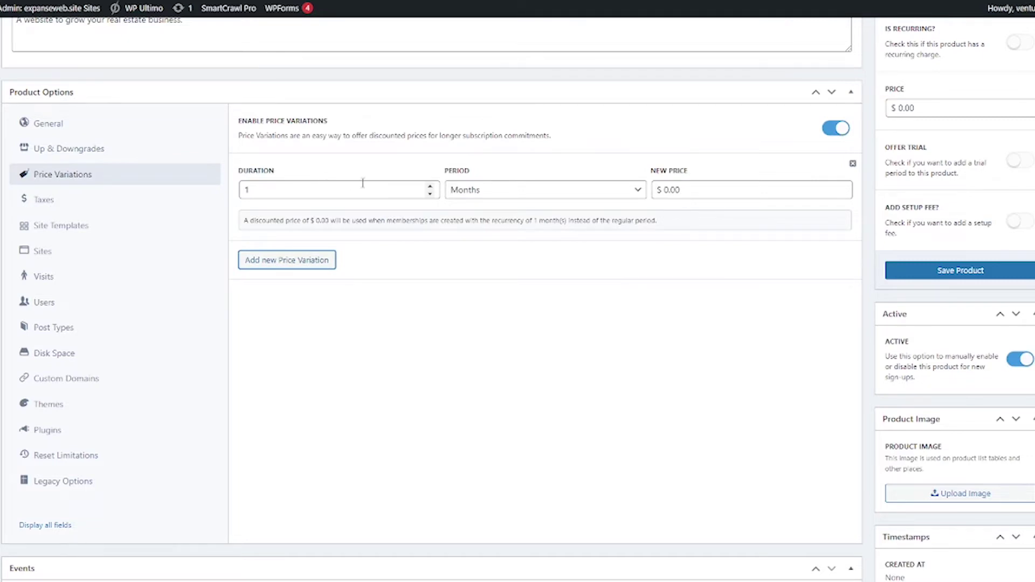
{"action": "left_click", "coordinate": [493, 188]}
{"action": "left_click", "coordinate": [480, 243]}
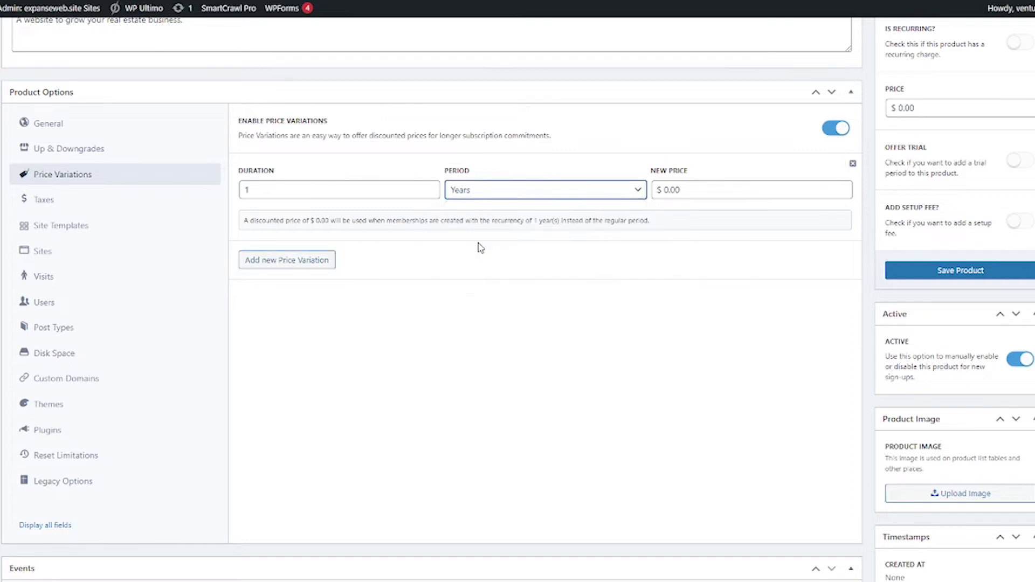
{"action": "left_click", "coordinate": [680, 186]}
{"action": "left_click_drag", "start_coordinate": [680, 186], "coordinate": [630, 192]}
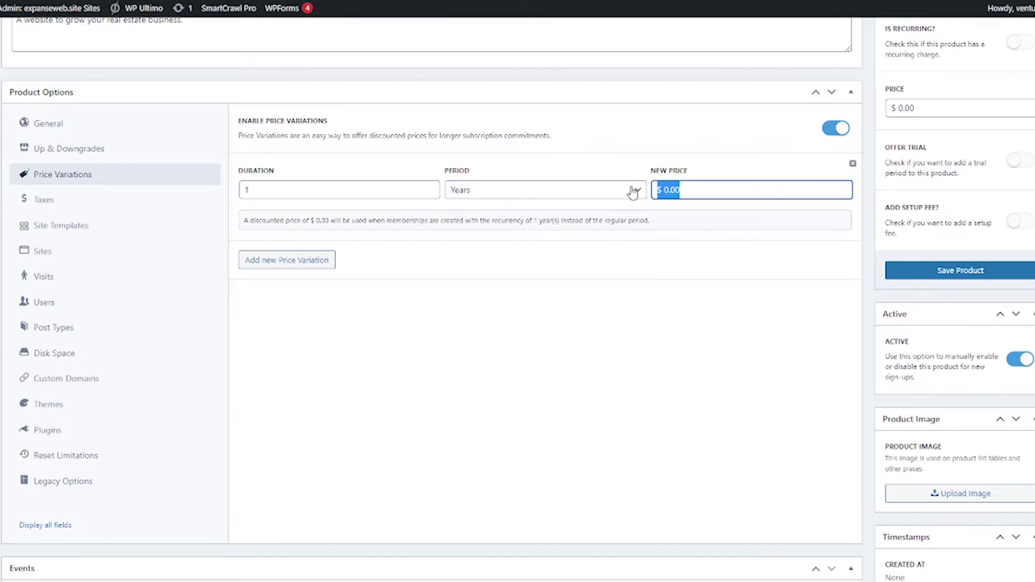
{"action": "type", "text": "0.50"}
{"action": "type", "text": "00"}
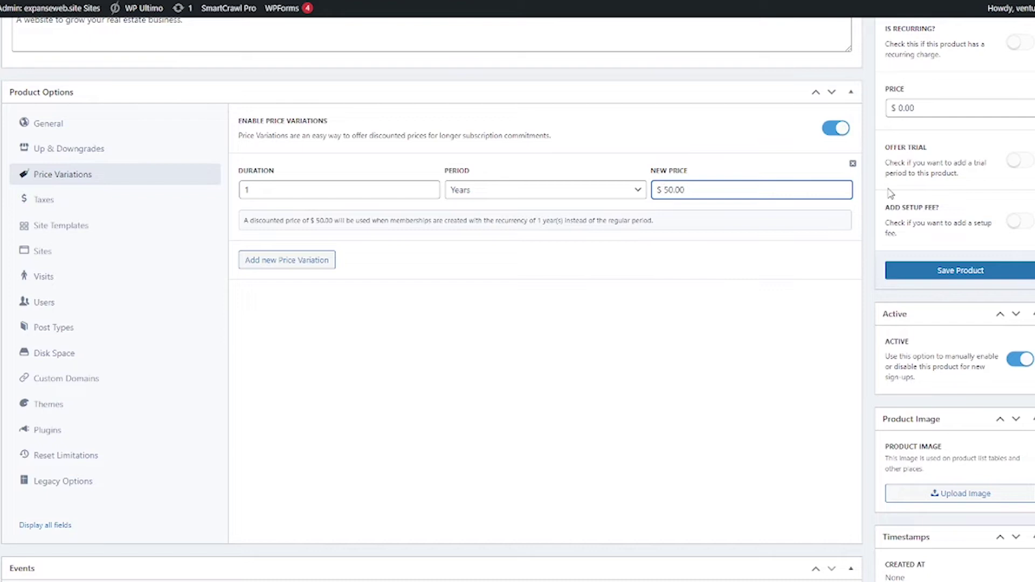
{"action": "left_click", "coordinate": [852, 163]}
{"action": "left_click", "coordinate": [835, 130]}
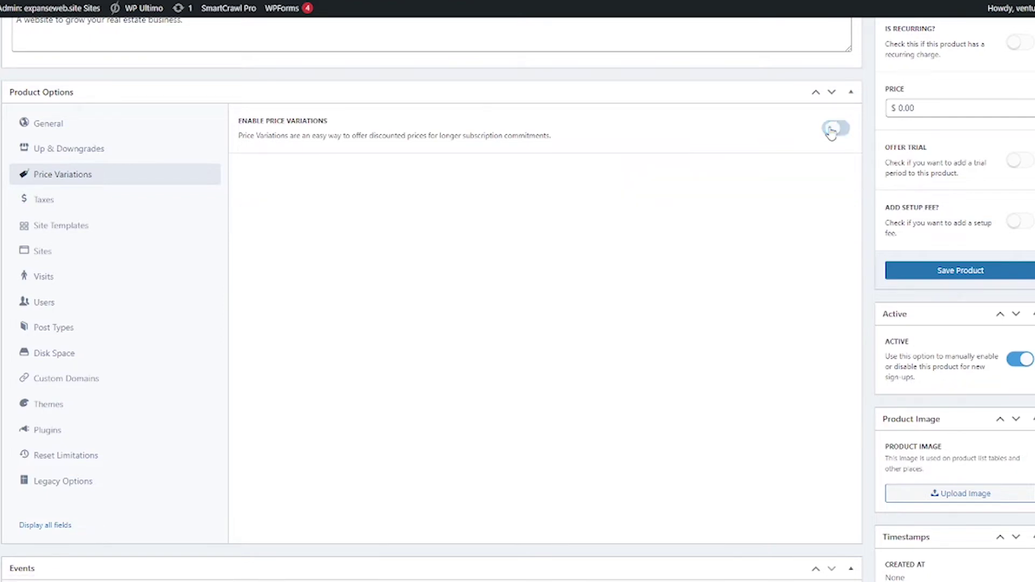
Check the product's Taxes settings, keeping the tax category on Default
{"action": "left_click", "coordinate": [47, 202]}
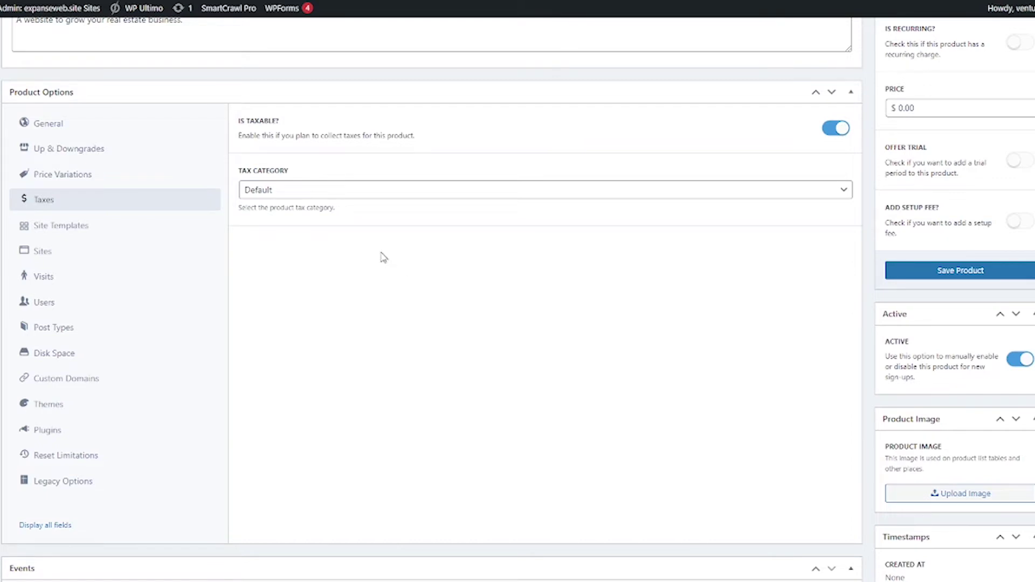
{"action": "left_click", "coordinate": [358, 195]}
{"action": "left_click", "coordinate": [357, 206]}
{"action": "left_click", "coordinate": [360, 251]}
Set the site template mode to Assign Site Template and enable Template Site
{"action": "left_click", "coordinate": [129, 228]}
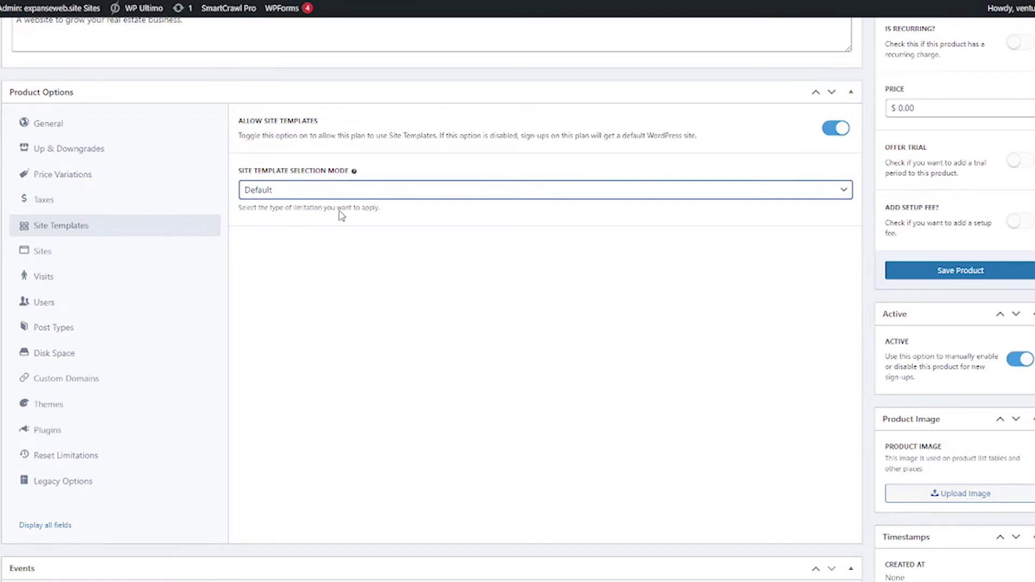
{"action": "left_click", "coordinate": [349, 189]}
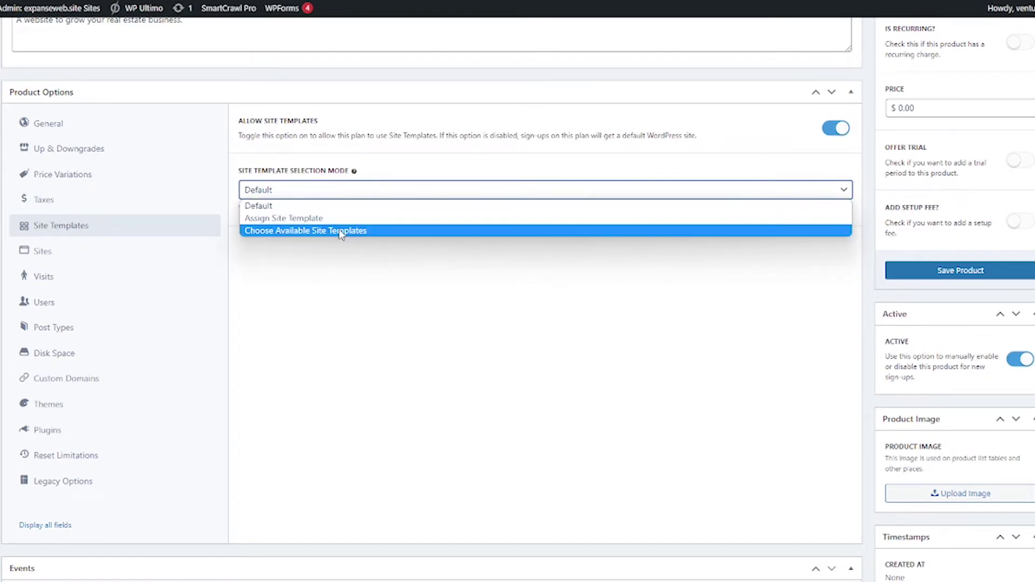
{"action": "left_click", "coordinate": [340, 232]}
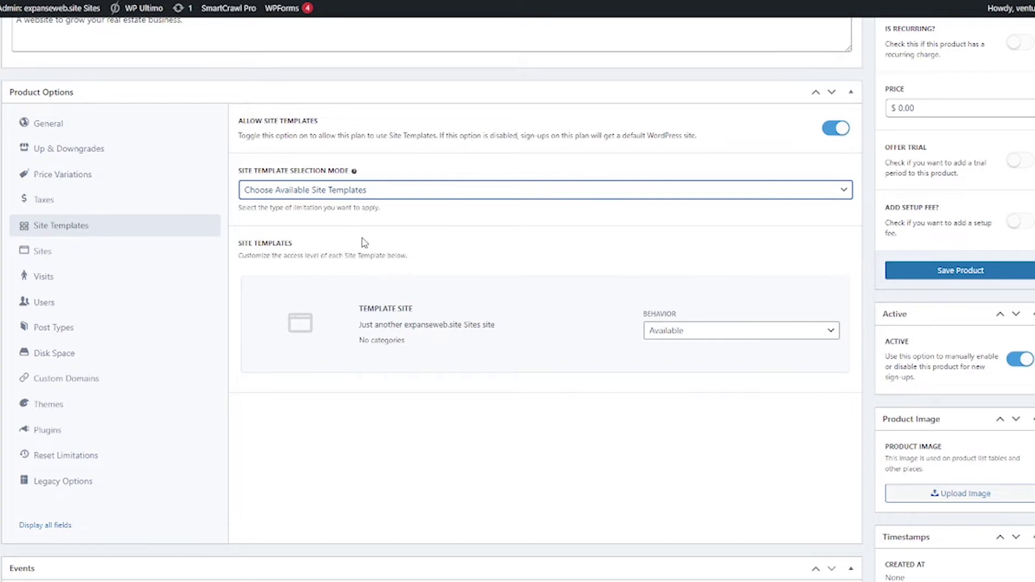
{"action": "left_click", "coordinate": [376, 195]}
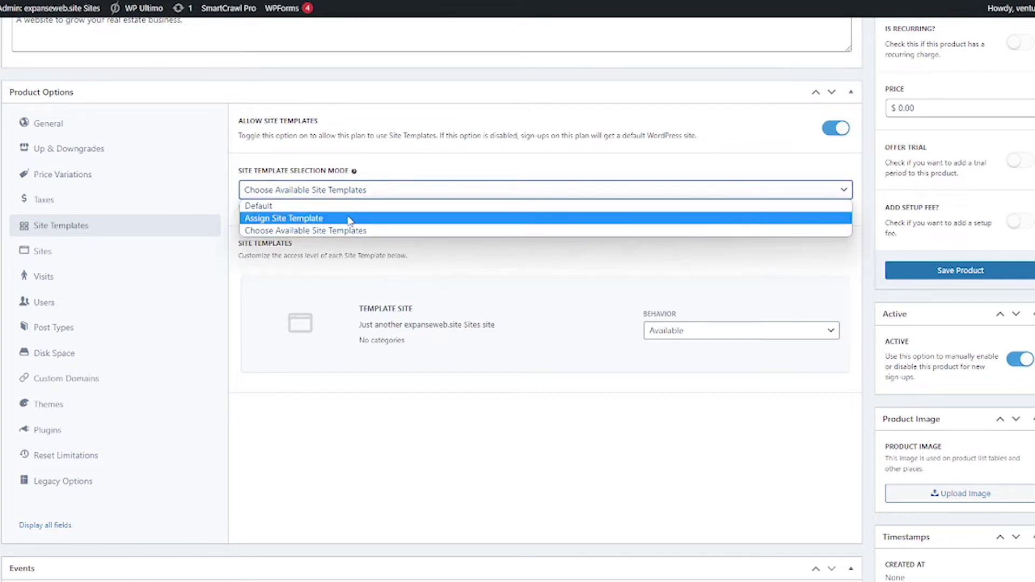
{"action": "left_click", "coordinate": [350, 219]}
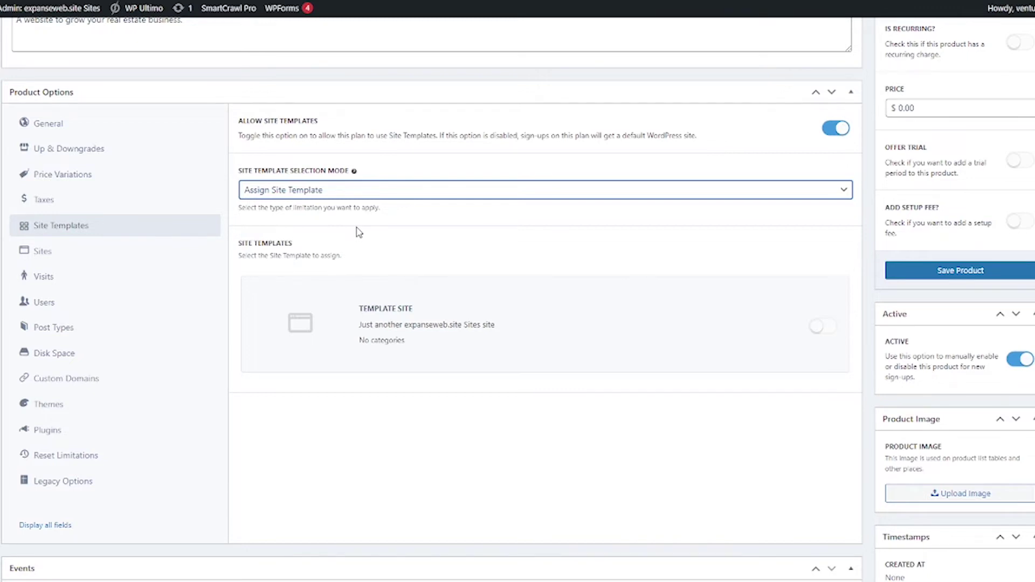
{"action": "left_click", "coordinate": [823, 333]}
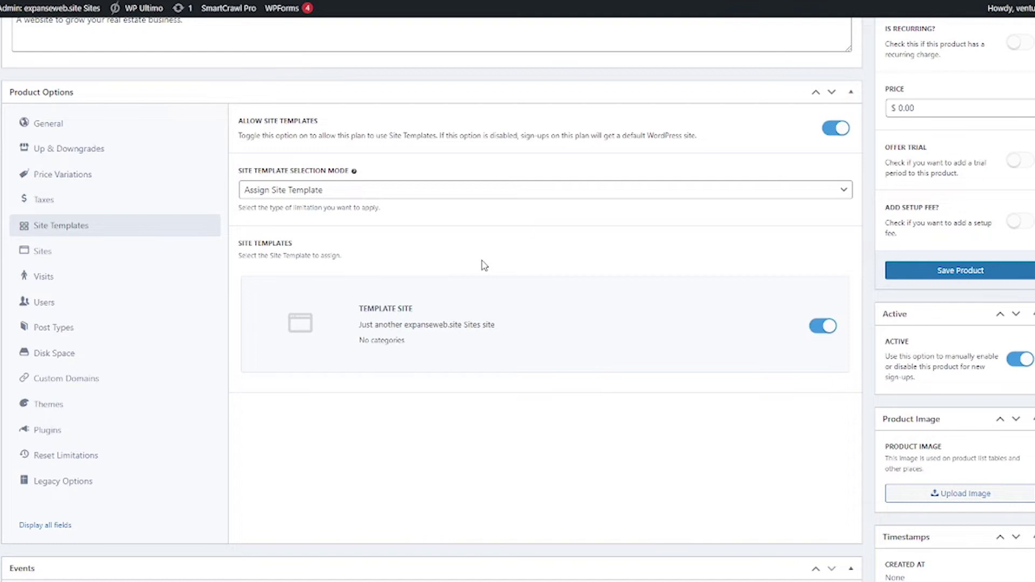
{"action": "left_click", "coordinate": [173, 261]}
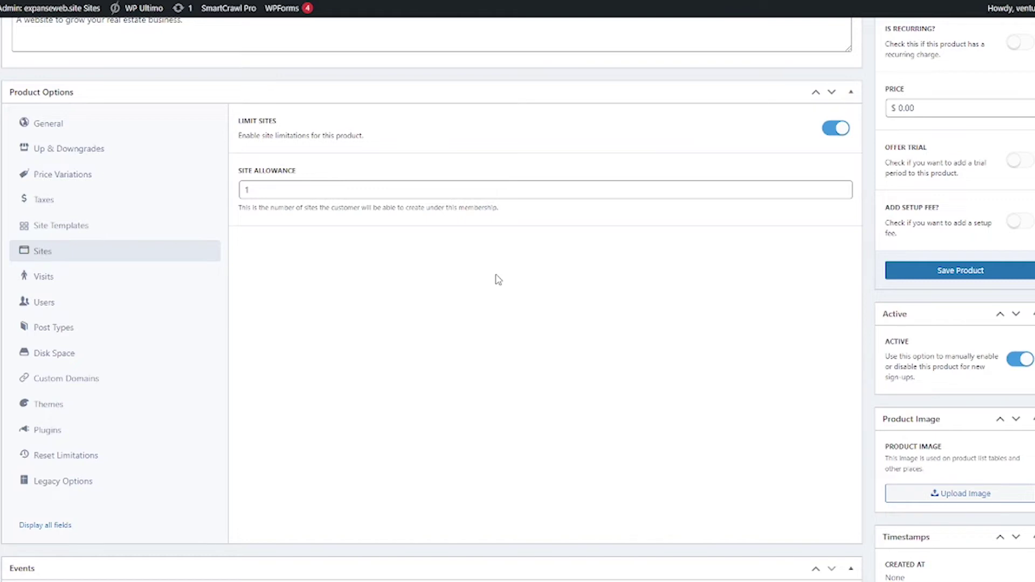
After reviewing the one-site allowance, show the Visits limit settings
{"action": "left_click", "coordinate": [177, 280]}
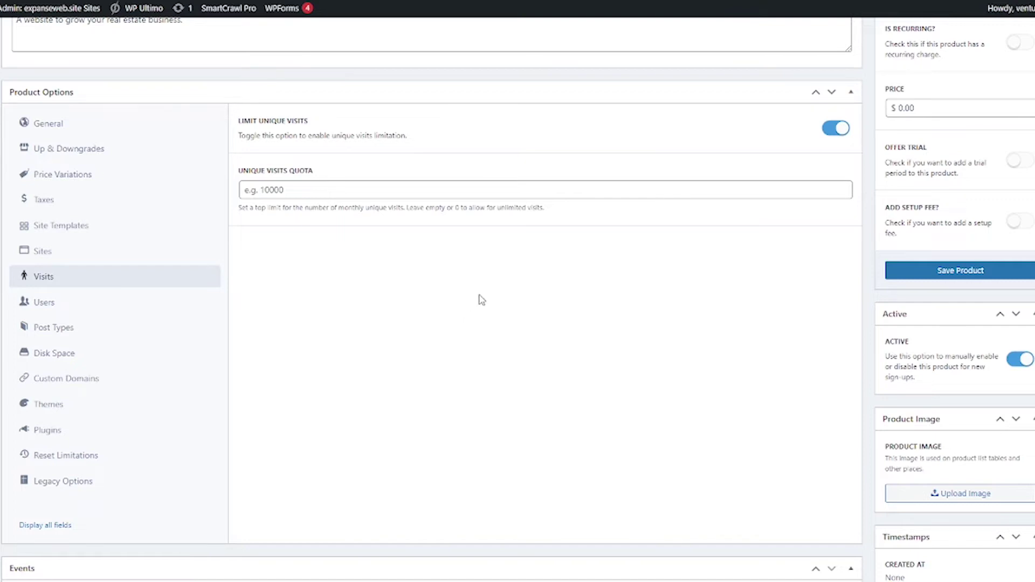
Set the unique visits quota to 10000 and append '10,000 monthly visits.' to the description
{"action": "left_click", "coordinate": [481, 194]}
{"action": "type", "text": "10000"}
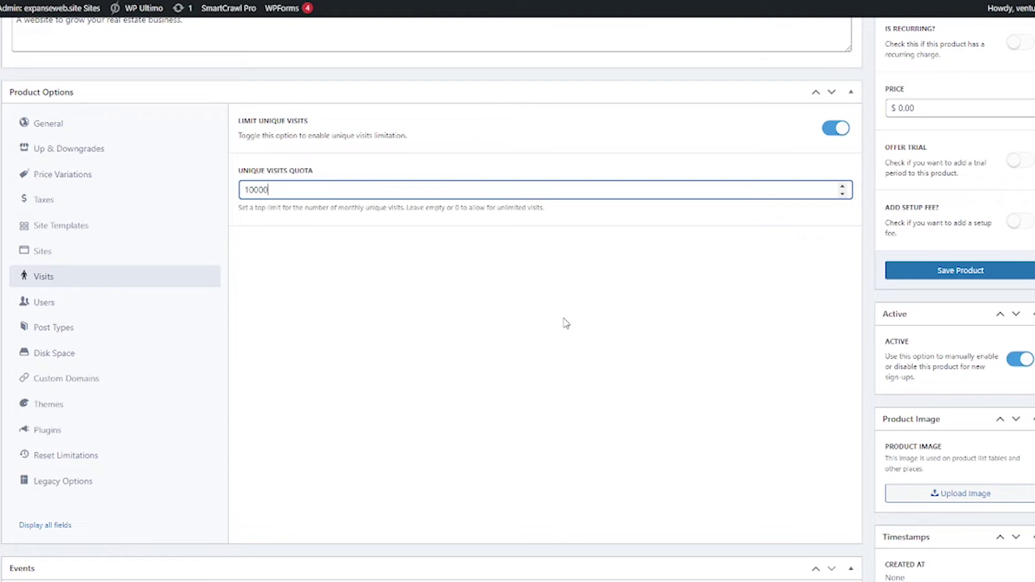
{"action": "scroll", "coordinate": [446, 319], "scroll_direction": "up", "scroll_amount": 3}
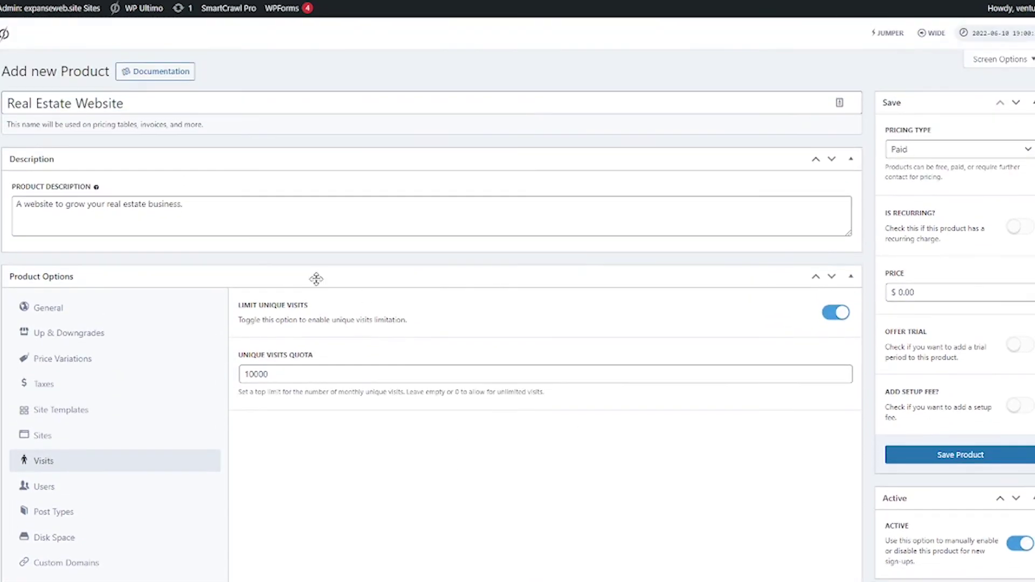
{"action": "left_click", "coordinate": [285, 207]}
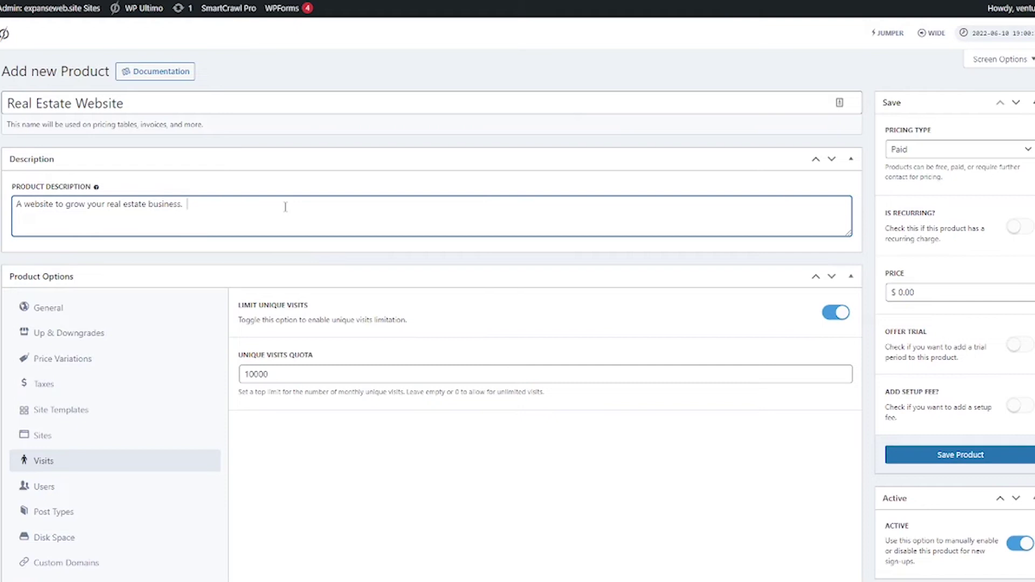
{"action": "type", "text": "10,000 monthly visits."}
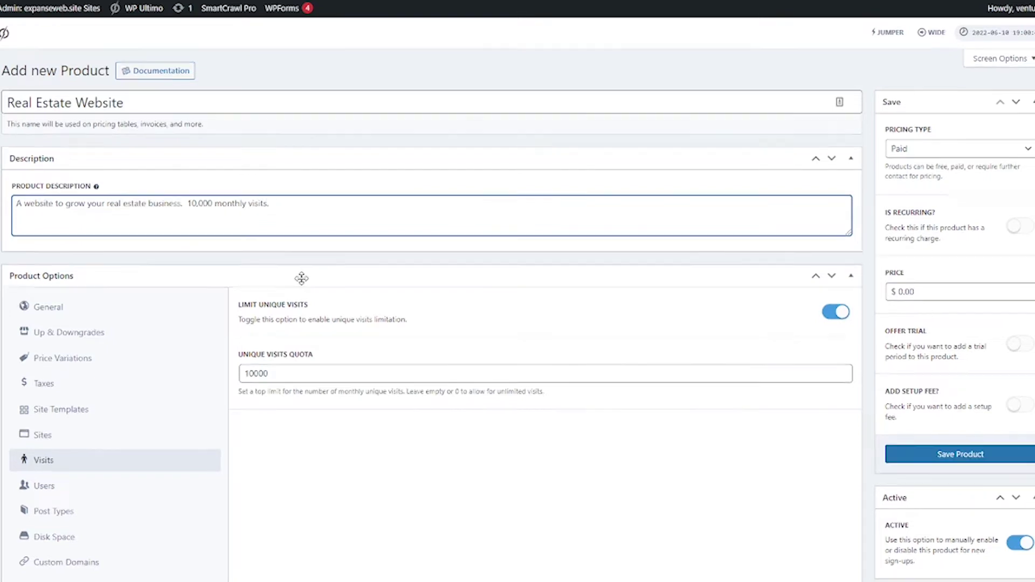
{"action": "scroll", "coordinate": [300, 277], "scroll_direction": "down", "scroll_amount": 2}
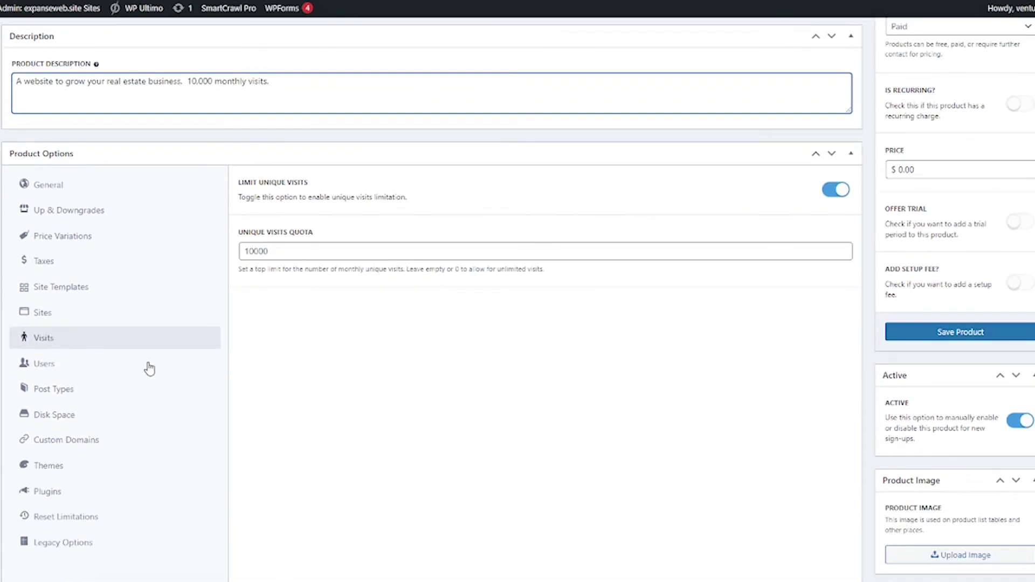
Review the product's user role limits
{"action": "left_click", "coordinate": [149, 369]}
{"action": "left_click", "coordinate": [150, 369]}
{"action": "scroll", "coordinate": [674, 165], "scroll_direction": "down", "scroll_amount": 1}
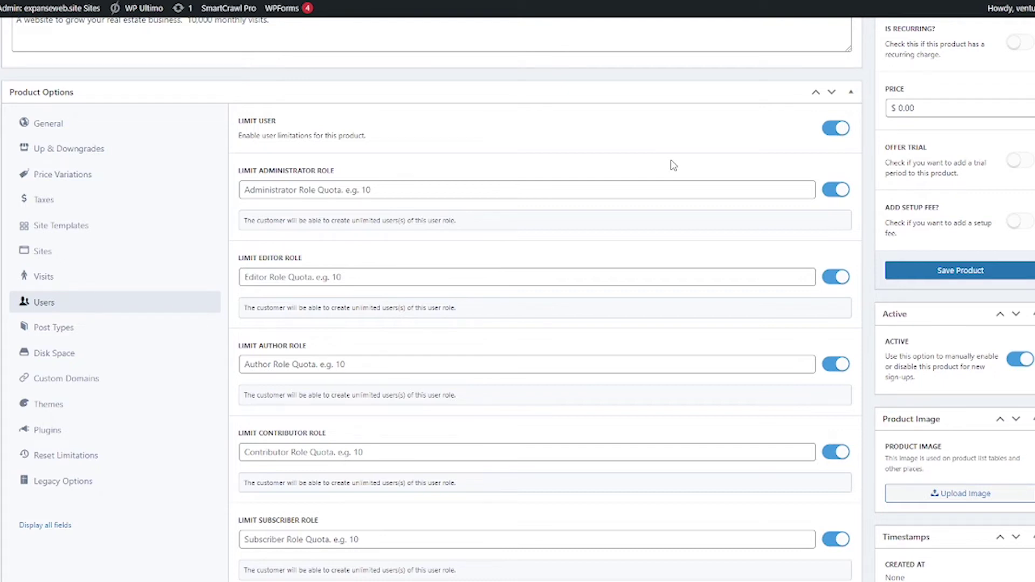
Scroll through the post type limits, then show the 100 MB per-site disk space allowance
{"action": "left_click", "coordinate": [81, 328]}
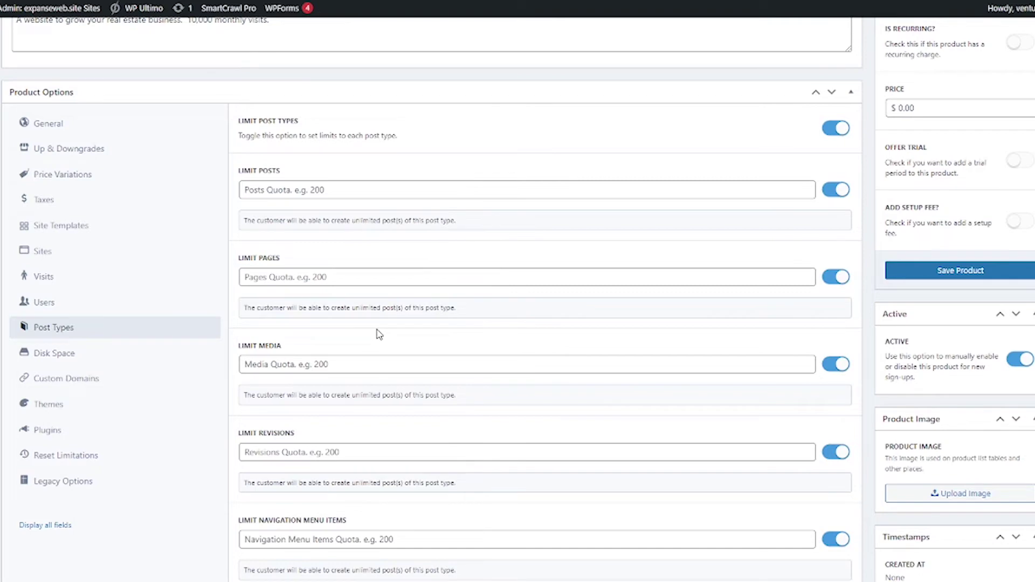
{"action": "scroll", "coordinate": [379, 334], "scroll_direction": "down", "scroll_amount": 3}
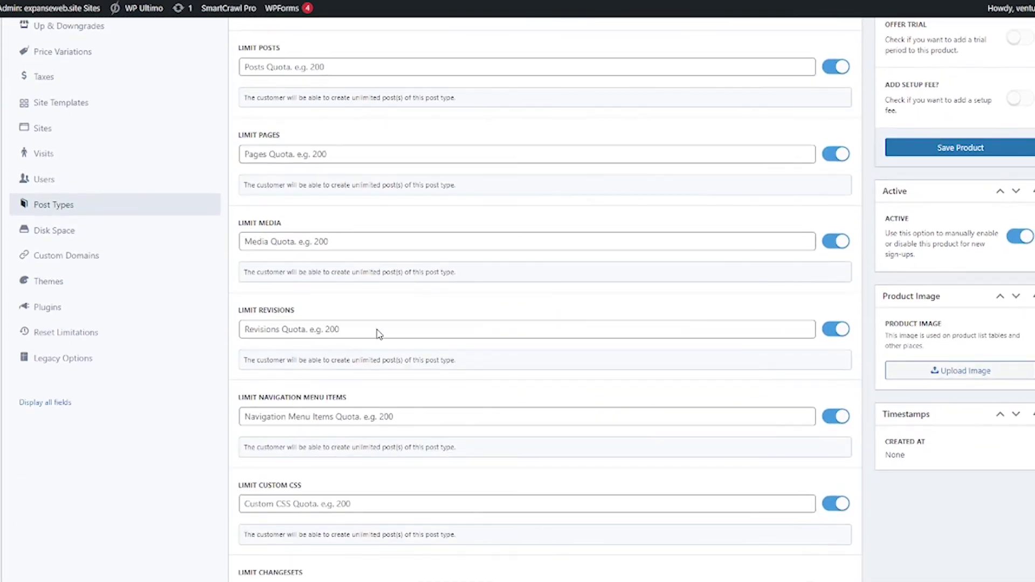
{"action": "scroll", "coordinate": [377, 329], "scroll_direction": "down", "scroll_amount": 1}
{"action": "scroll", "coordinate": [379, 334], "scroll_direction": "down", "scroll_amount": 1}
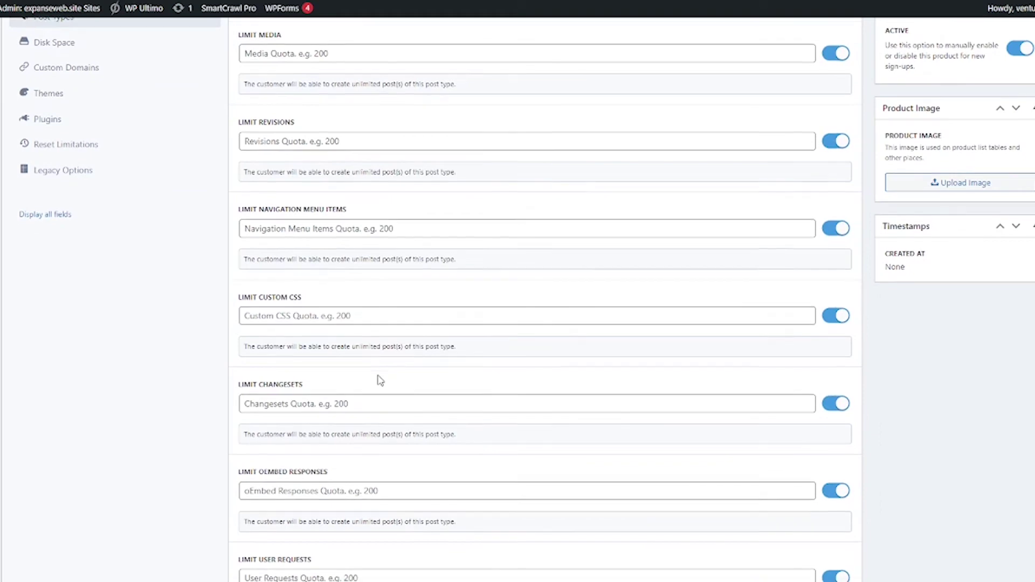
{"action": "scroll", "coordinate": [379, 379], "scroll_direction": "down", "scroll_amount": 1}
{"action": "scroll", "coordinate": [379, 376], "scroll_direction": "up", "scroll_amount": 1}
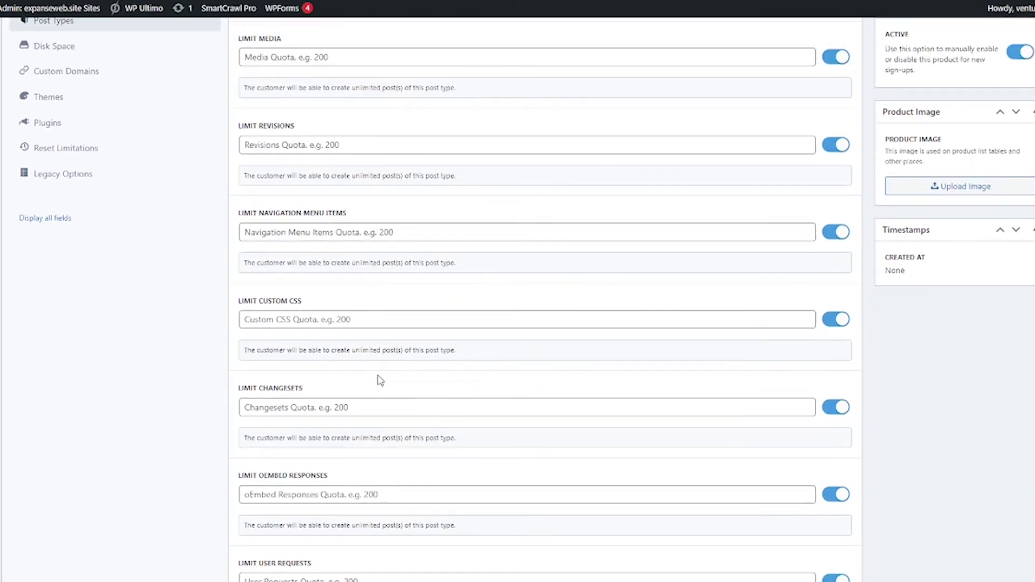
{"action": "scroll", "coordinate": [380, 380], "scroll_direction": "down", "scroll_amount": 4}
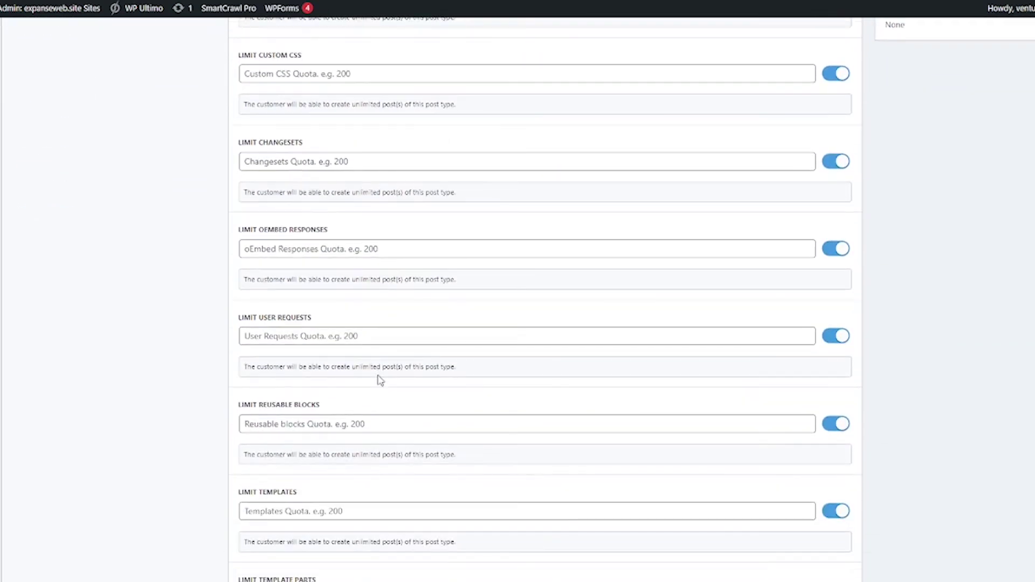
{"action": "scroll", "coordinate": [381, 380], "scroll_direction": "down", "scroll_amount": 1}
{"action": "scroll", "coordinate": [380, 380], "scroll_direction": "up", "scroll_amount": 9}
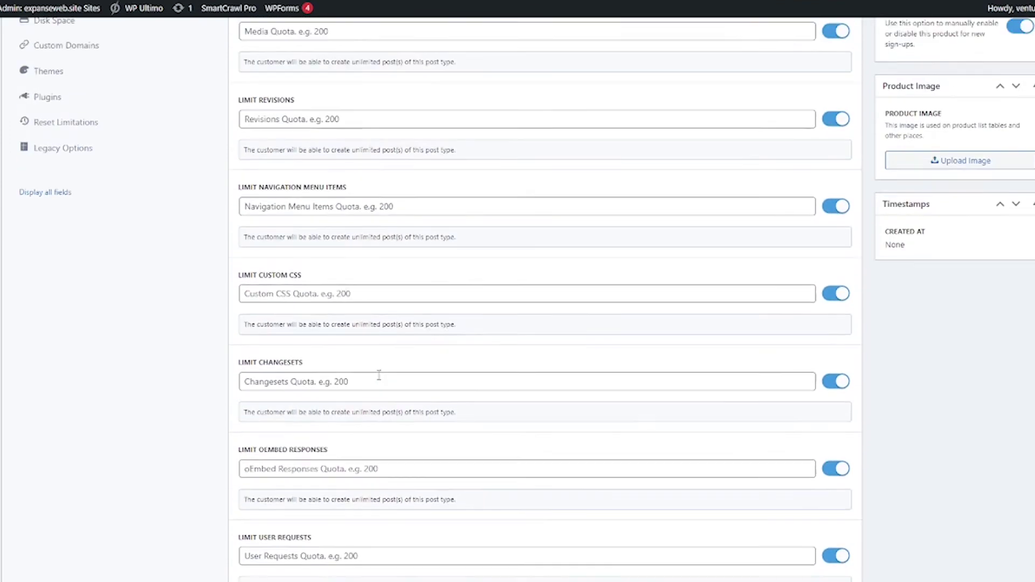
{"action": "left_click", "coordinate": [176, 293]}
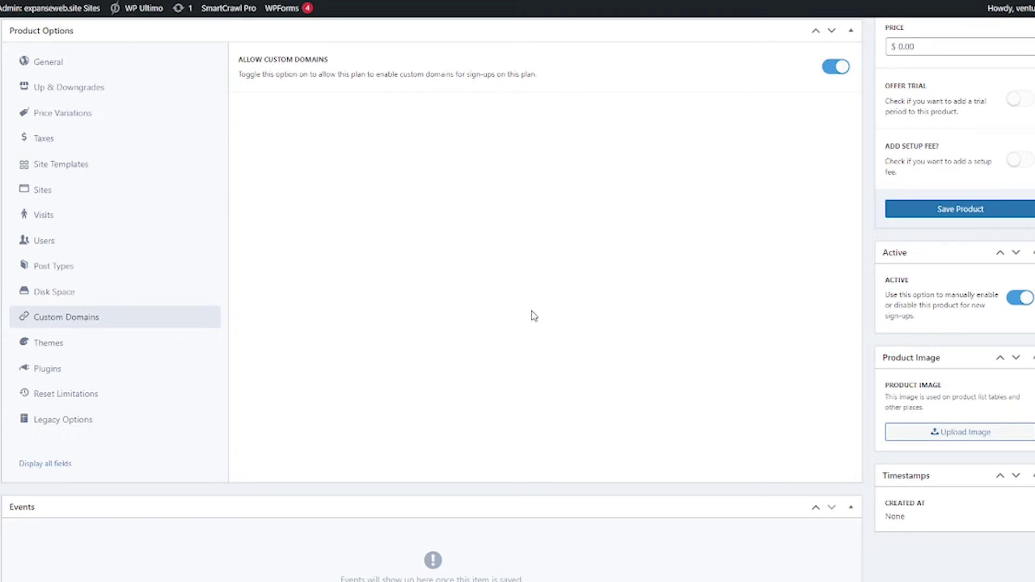
Show the Themes settings, where Astra and Expanseweb are Visible and Available
{"action": "left_click", "coordinate": [69, 342]}
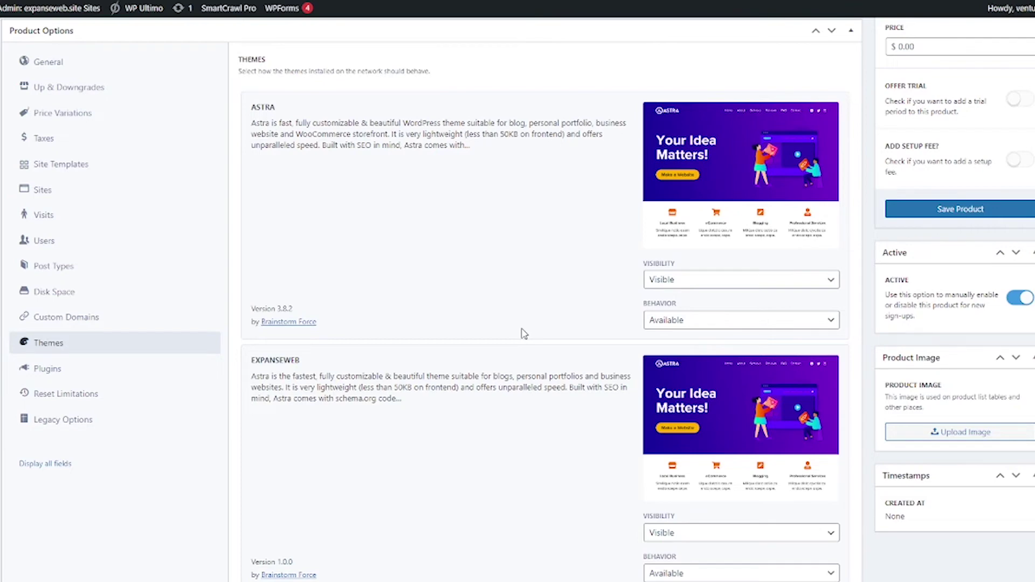
Set Astra and Twenty Twenty to Hidden visibility and Not Available behavior
{"action": "scroll", "coordinate": [512, 335], "scroll_direction": "down", "scroll_amount": 1}
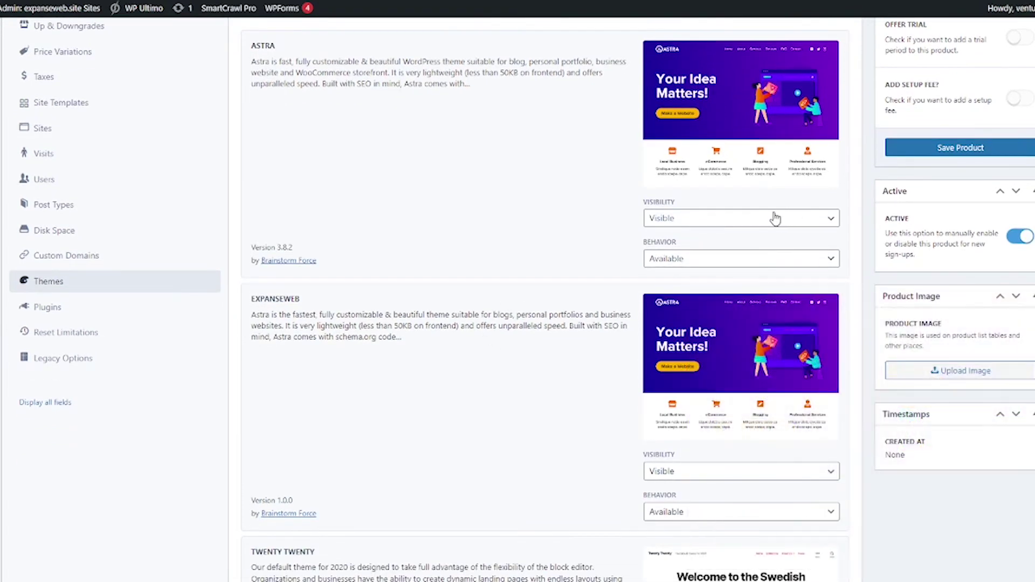
{"action": "left_click", "coordinate": [776, 217]}
{"action": "left_click", "coordinate": [731, 246]}
{"action": "left_click", "coordinate": [710, 259]}
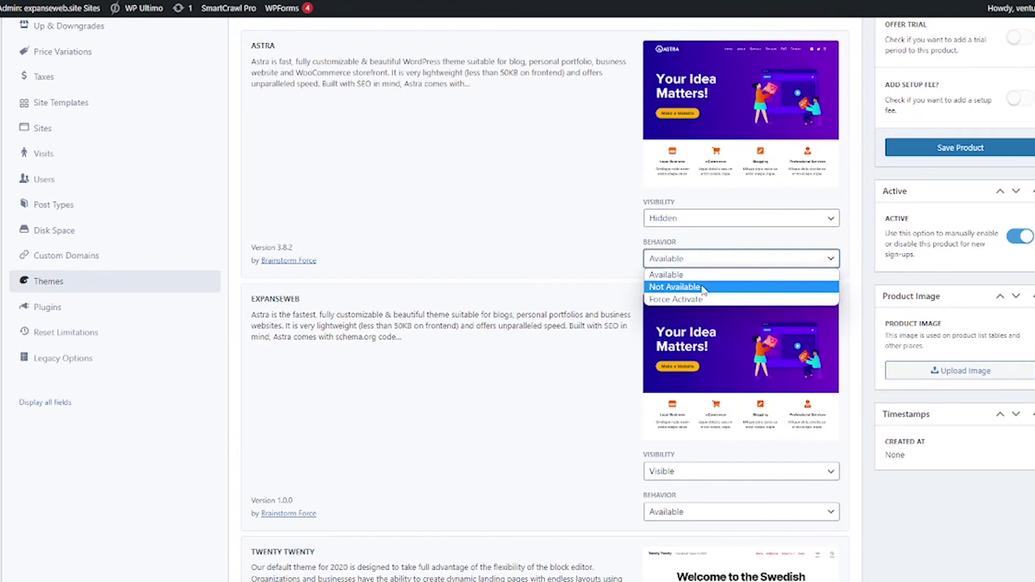
{"action": "left_click", "coordinate": [711, 286]}
{"action": "scroll", "coordinate": [529, 266], "scroll_direction": "down", "scroll_amount": 4}
{"action": "scroll", "coordinate": [529, 267], "scroll_direction": "down", "scroll_amount": 3}
{"action": "left_click", "coordinate": [707, 296]}
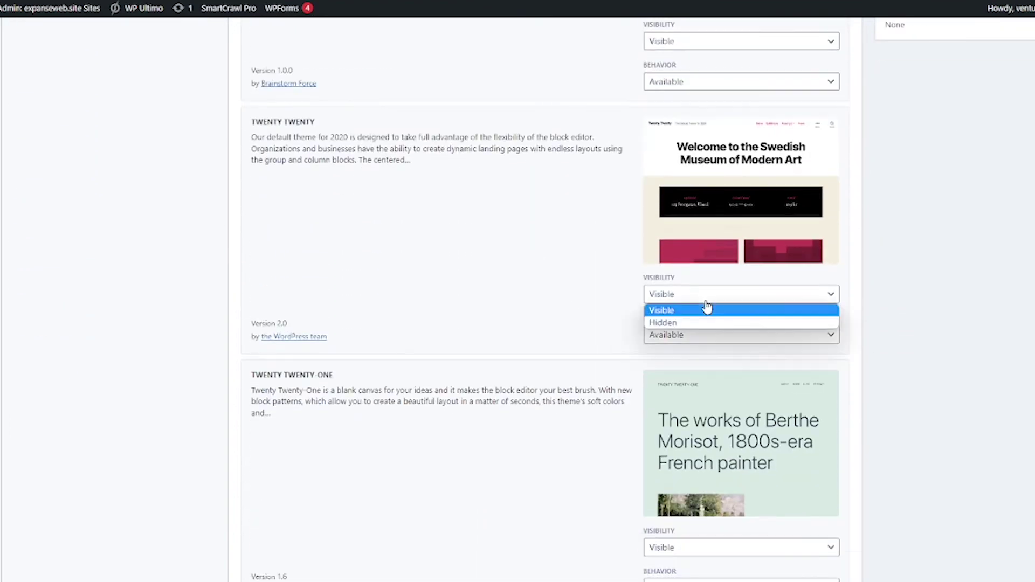
{"action": "left_click", "coordinate": [707, 317]}
{"action": "left_click", "coordinate": [693, 339]}
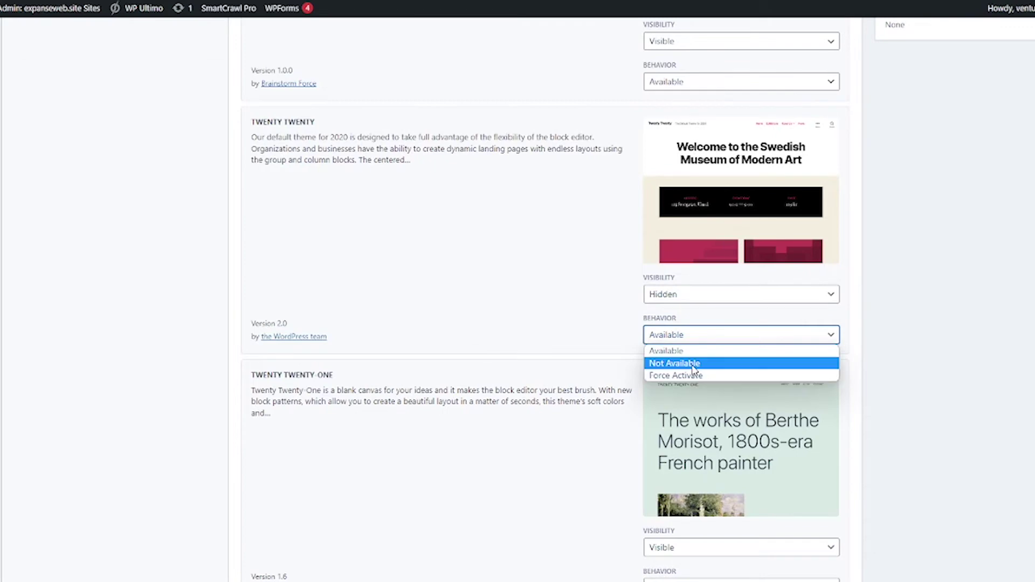
{"action": "left_click", "coordinate": [694, 369]}
Set Twenty Twenty-One and Twenty Twenty-Two to Hidden and Not Available
{"action": "scroll", "coordinate": [564, 298], "scroll_direction": "down", "scroll_amount": 5}
{"action": "left_click", "coordinate": [680, 244]}
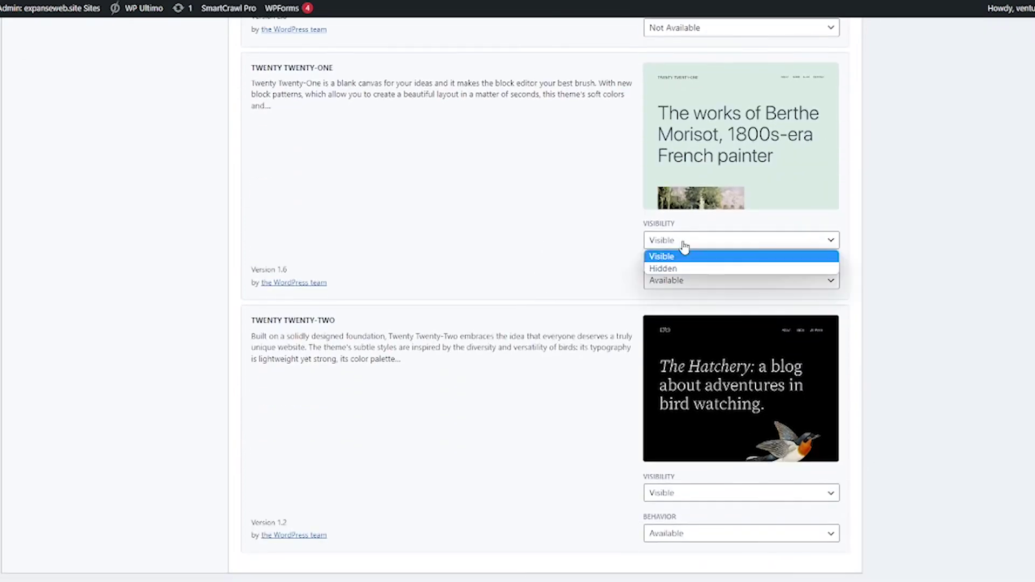
{"action": "left_click", "coordinate": [677, 269]}
{"action": "left_click", "coordinate": [694, 280]}
{"action": "left_click", "coordinate": [685, 305]}
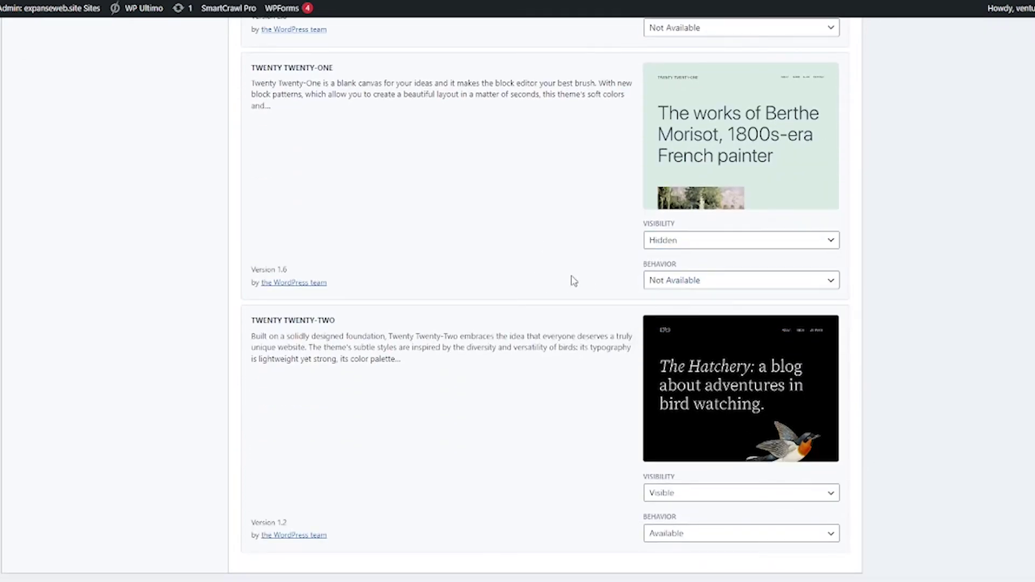
{"action": "scroll", "coordinate": [578, 281], "scroll_direction": "down", "scroll_amount": 4}
{"action": "left_click", "coordinate": [674, 291]}
{"action": "left_click", "coordinate": [671, 316]}
{"action": "left_click", "coordinate": [694, 332]}
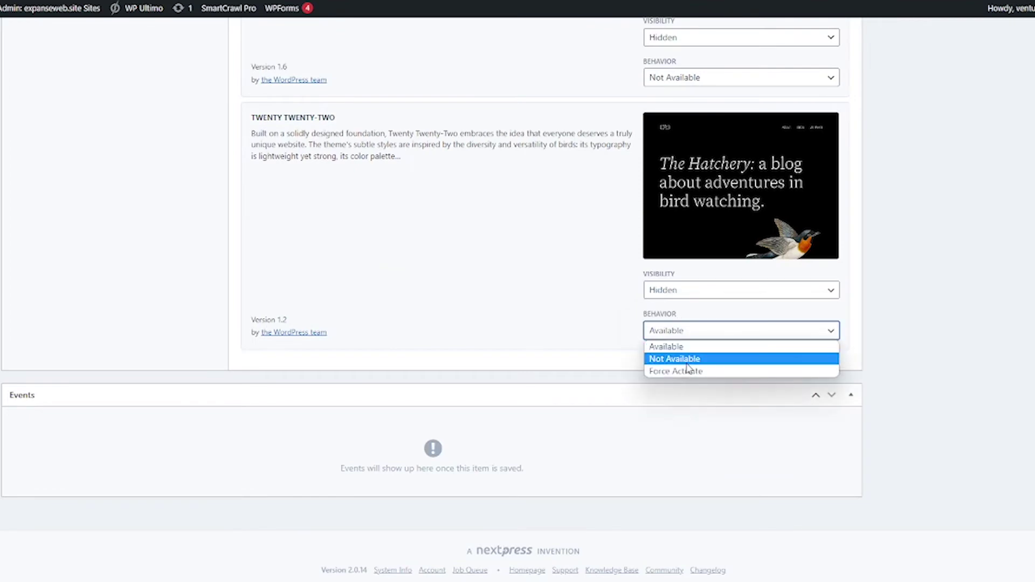
{"action": "left_click", "coordinate": [694, 357]}
{"action": "scroll", "coordinate": [487, 251], "scroll_direction": "up", "scroll_amount": 15}
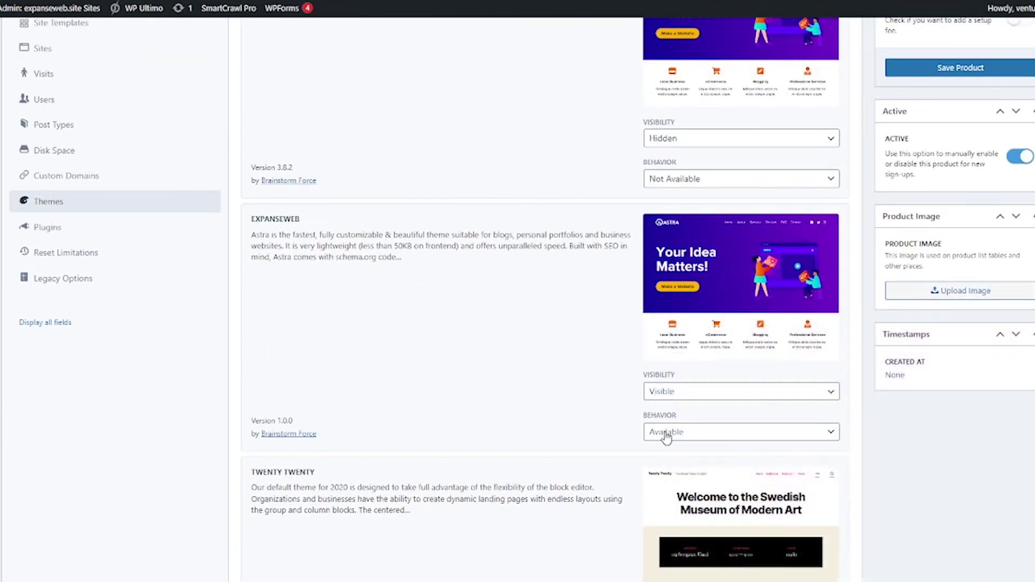
{"action": "left_click", "coordinate": [667, 433]}
Force-activate Expanseweb, look over the Plugins settings, and show the Reset Limitations section
{"action": "left_click", "coordinate": [699, 474]}
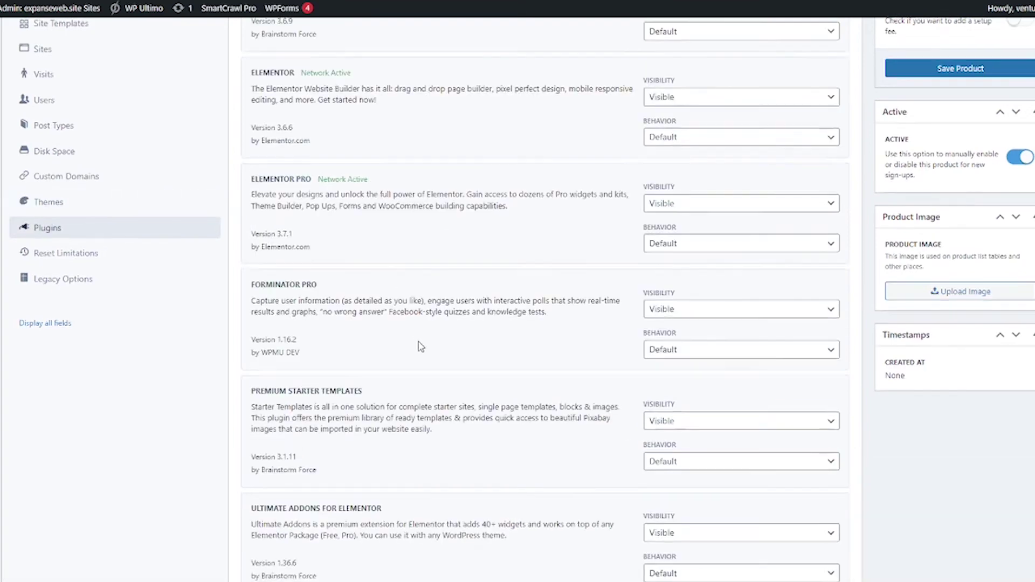
{"action": "scroll", "coordinate": [419, 342], "scroll_direction": "up", "scroll_amount": 5}
{"action": "scroll", "coordinate": [422, 347], "scroll_direction": "down", "scroll_amount": 1}
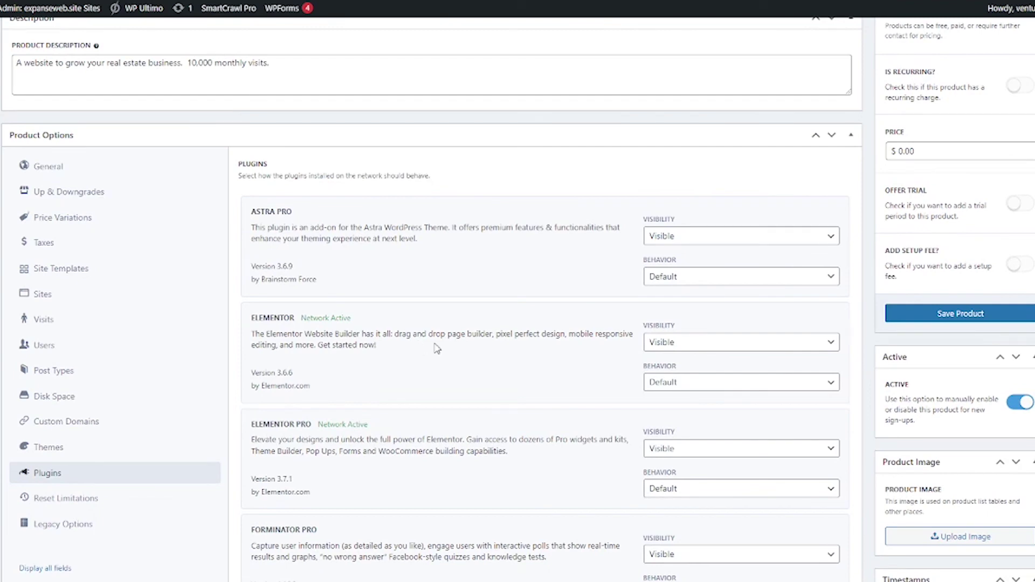
{"action": "scroll", "coordinate": [479, 347], "scroll_direction": "down", "scroll_amount": 4}
{"action": "scroll", "coordinate": [481, 348], "scroll_direction": "down", "scroll_amount": 2}
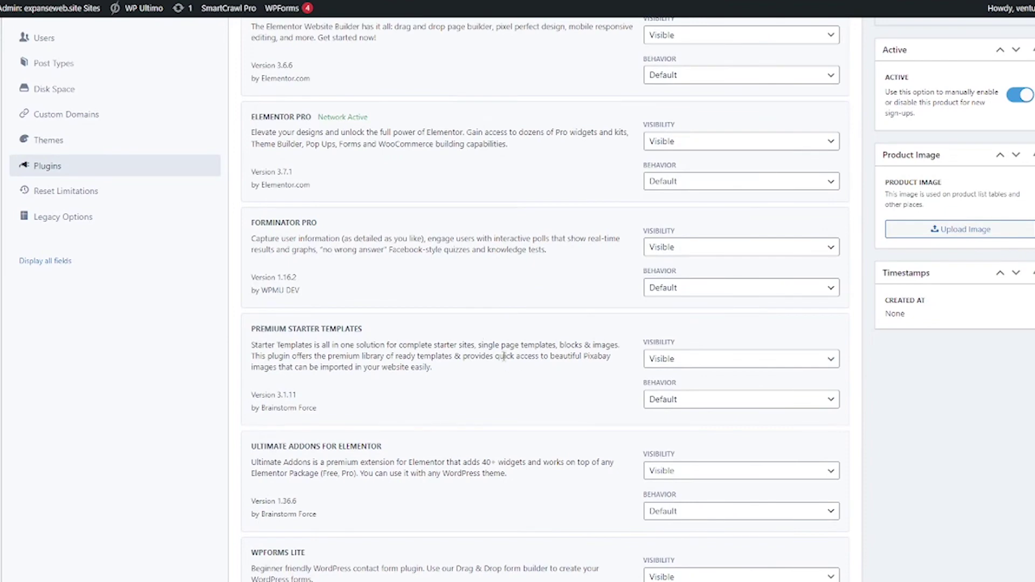
{"action": "scroll", "coordinate": [510, 367], "scroll_direction": "down", "scroll_amount": 2}
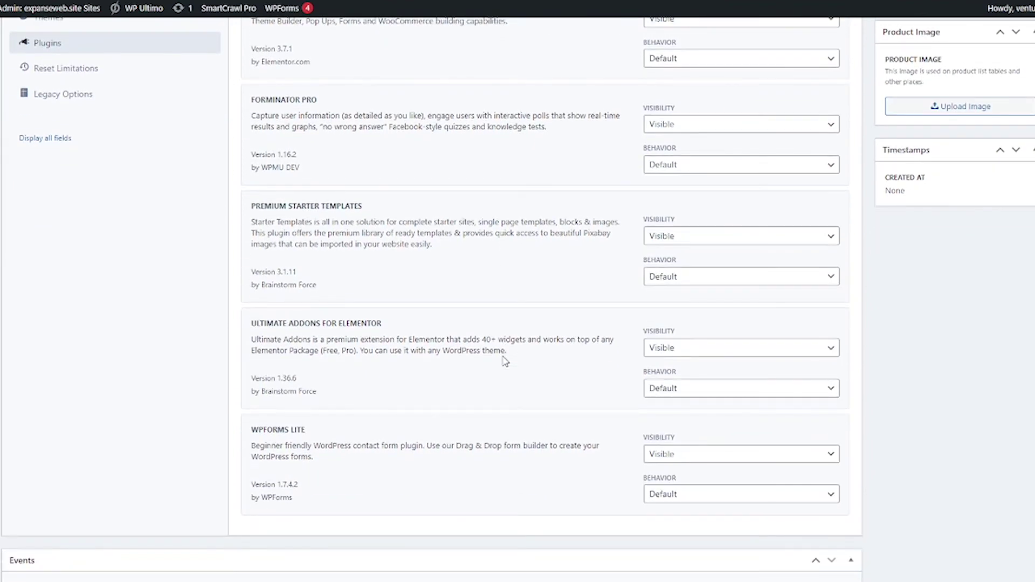
{"action": "scroll", "coordinate": [505, 362], "scroll_direction": "up", "scroll_amount": 3}
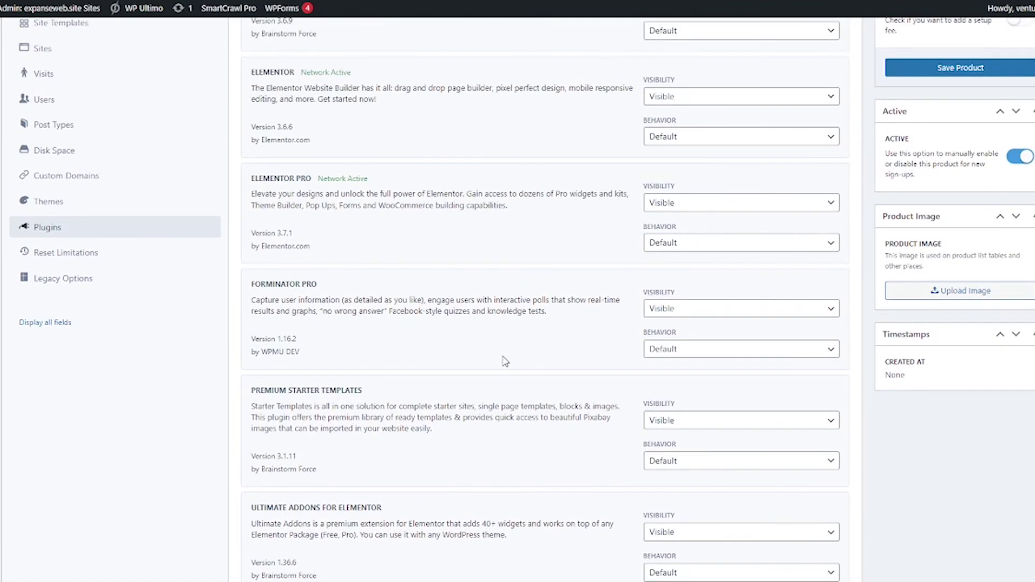
{"action": "scroll", "coordinate": [504, 360], "scroll_direction": "up", "scroll_amount": 1}
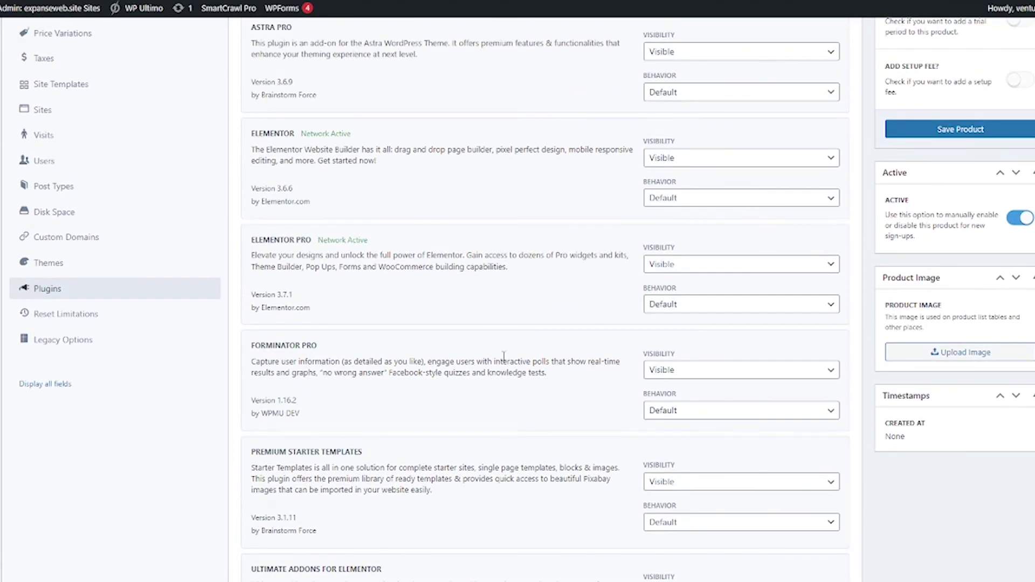
{"action": "left_click", "coordinate": [100, 323]}
{"action": "scroll", "coordinate": [270, 317], "scroll_direction": "up", "scroll_amount": 3}
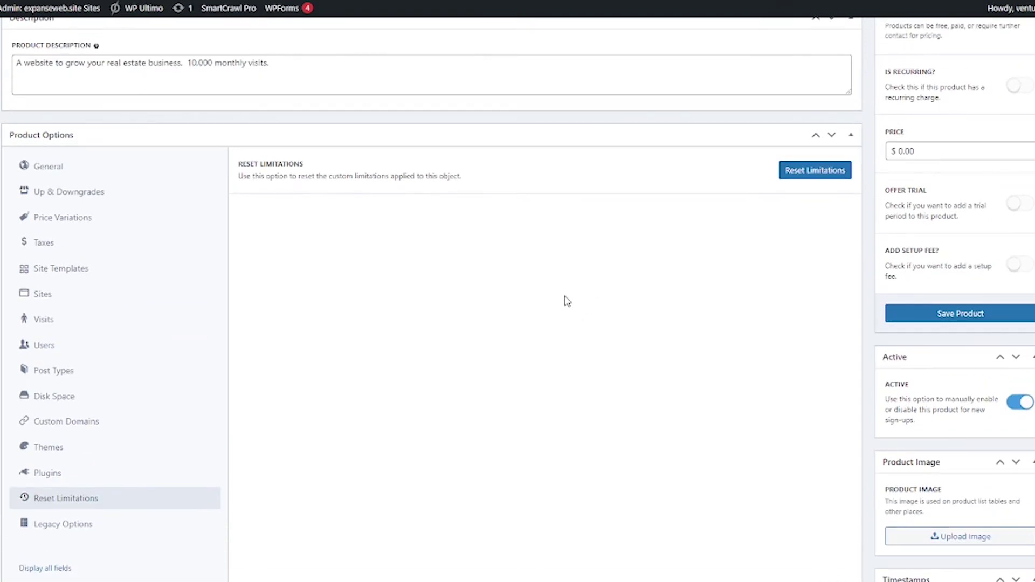
Show the Legacy Options section, toggling legacy options on and back off
{"action": "left_click", "coordinate": [78, 523]}
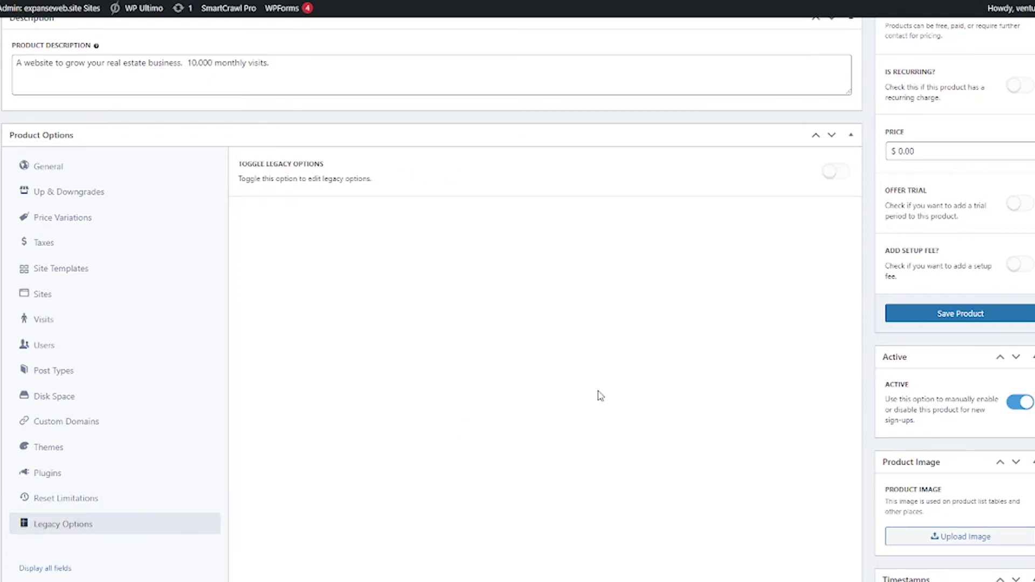
{"action": "left_click", "coordinate": [830, 172]}
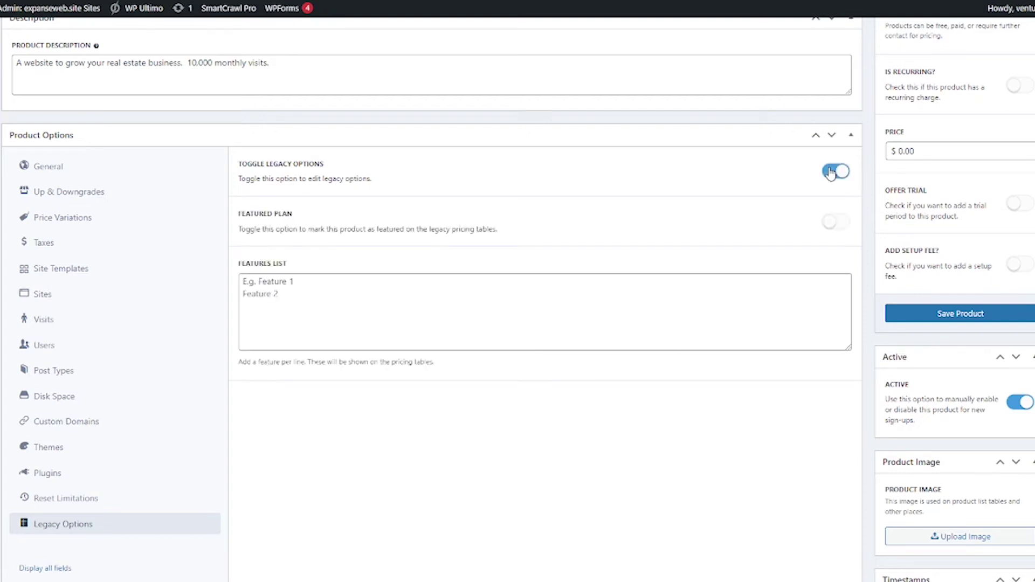
{"action": "left_click", "coordinate": [830, 172]}
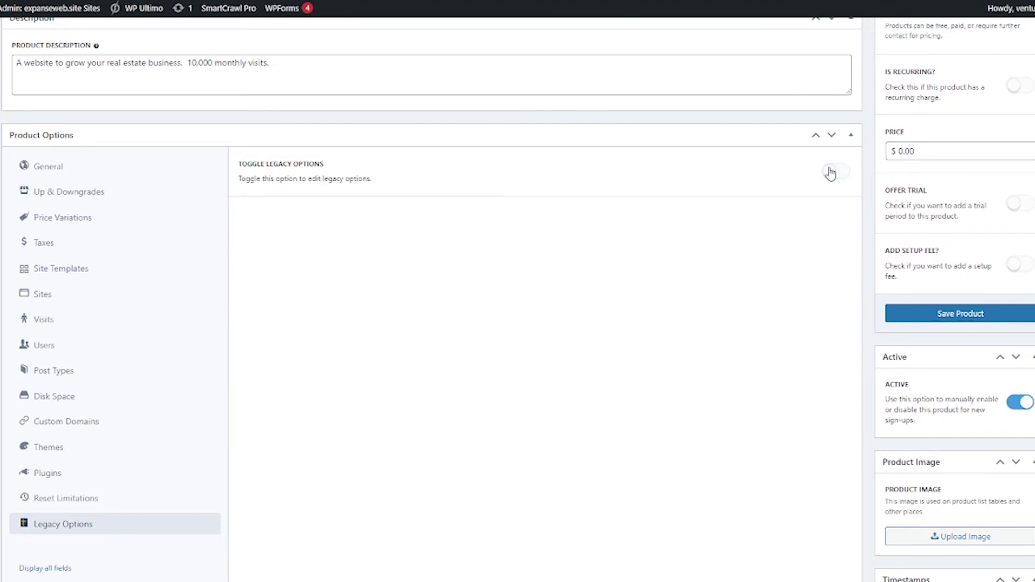
Keep pricing Paid, make it recurring, and set the price to $49.00 monthly
{"action": "scroll", "coordinate": [830, 171], "scroll_direction": "up", "scroll_amount": 3}
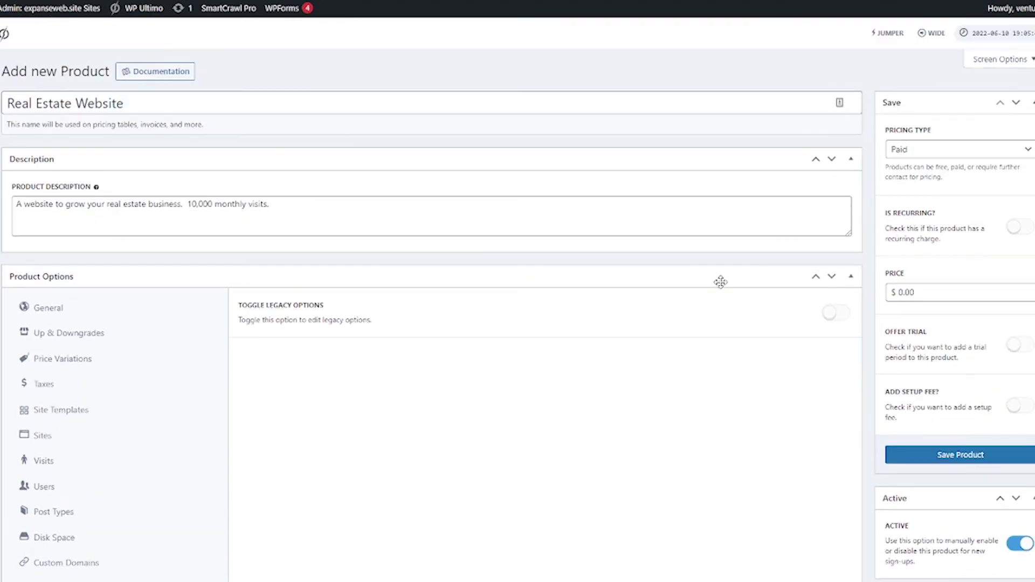
{"action": "left_click", "coordinate": [934, 160]}
{"action": "left_click", "coordinate": [936, 163]}
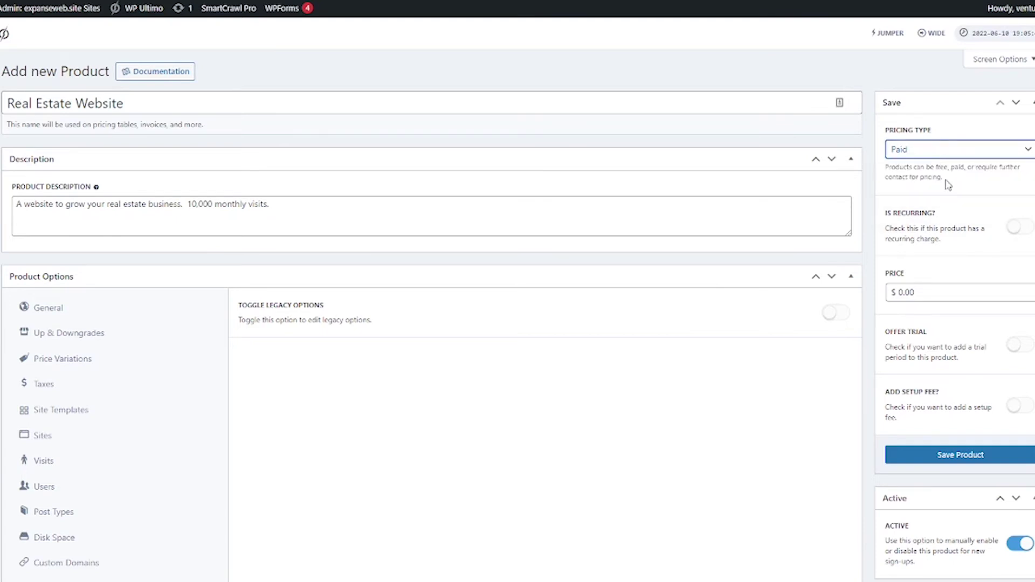
{"action": "left_click", "coordinate": [964, 156]}
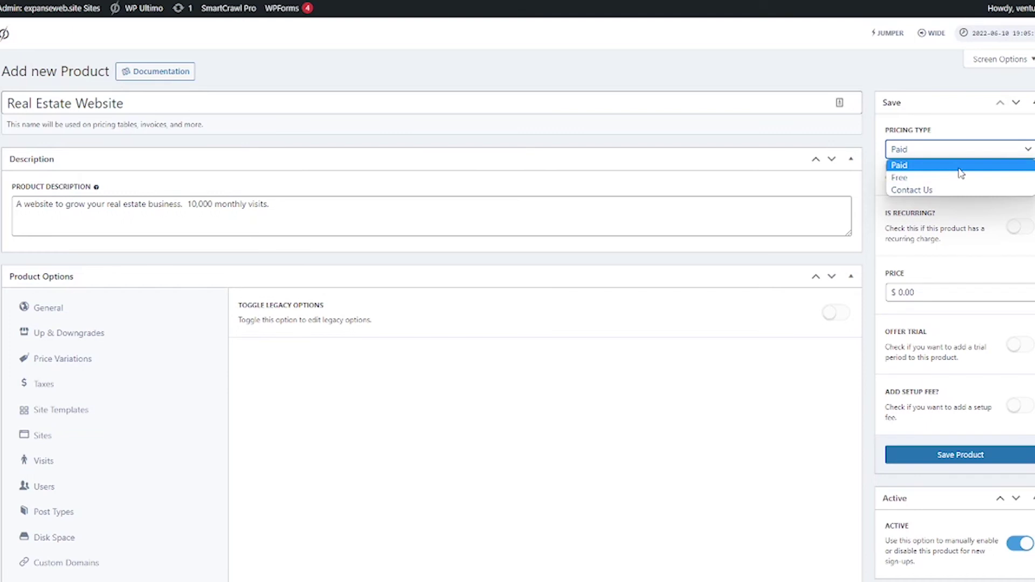
{"action": "left_click", "coordinate": [961, 166]}
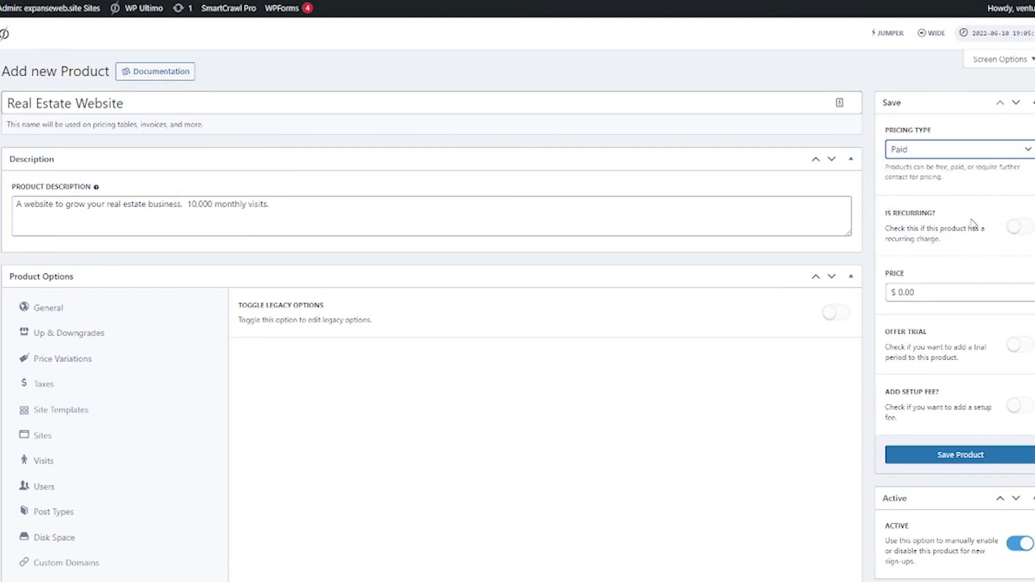
{"action": "left_click", "coordinate": [1018, 240]}
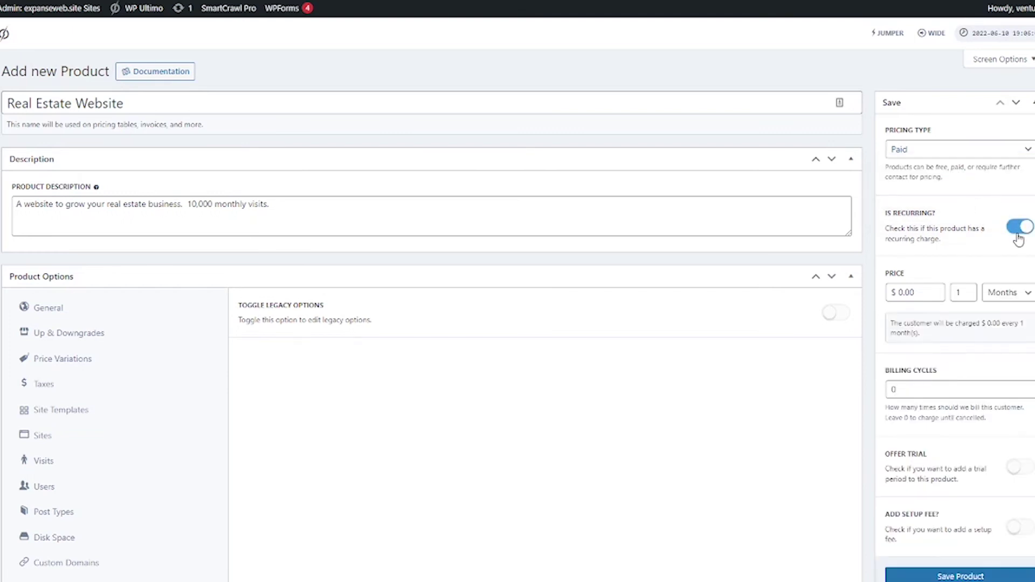
{"action": "left_click", "coordinate": [924, 289]}
{"action": "key", "text": "ctrl+a"}
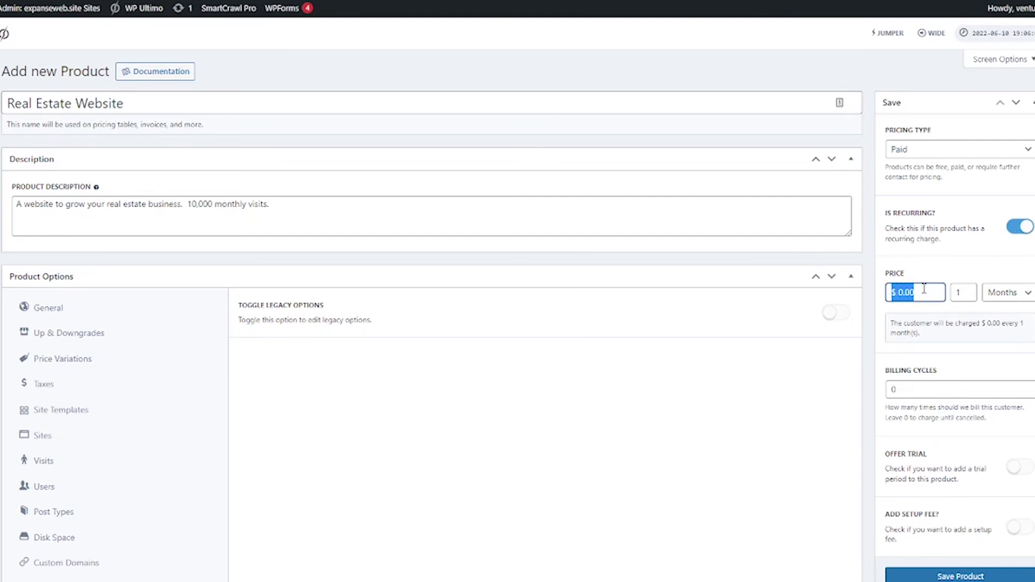
{"action": "type", "text": "0.49"}
{"action": "type", "text": "00"}
Turn on a 30-day trial and switch on the setup fee
{"action": "scroll", "coordinate": [957, 360], "scroll_direction": "down", "scroll_amount": 1}
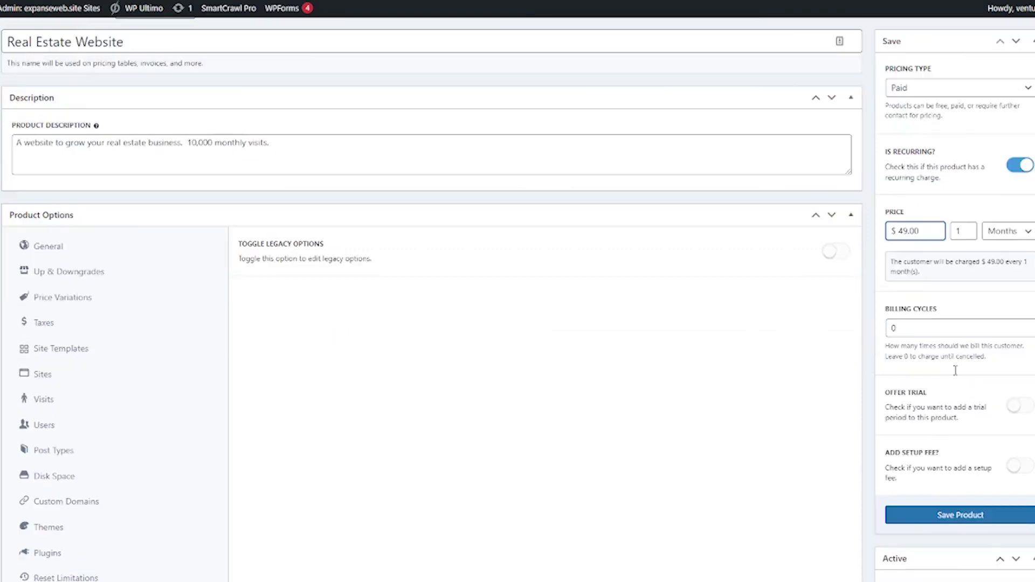
{"action": "left_click", "coordinate": [1022, 408]}
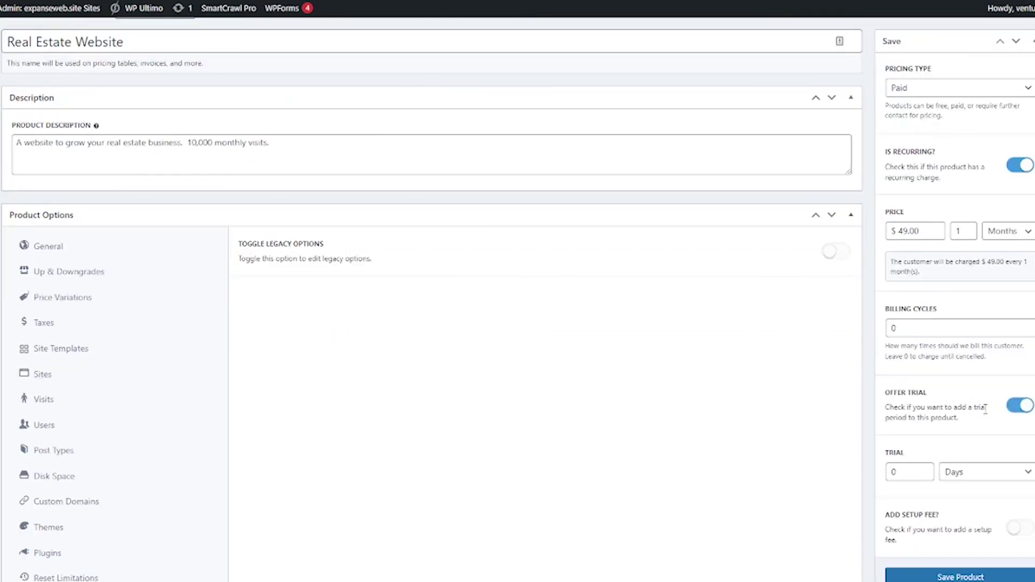
{"action": "double_click", "coordinate": [892, 472]}
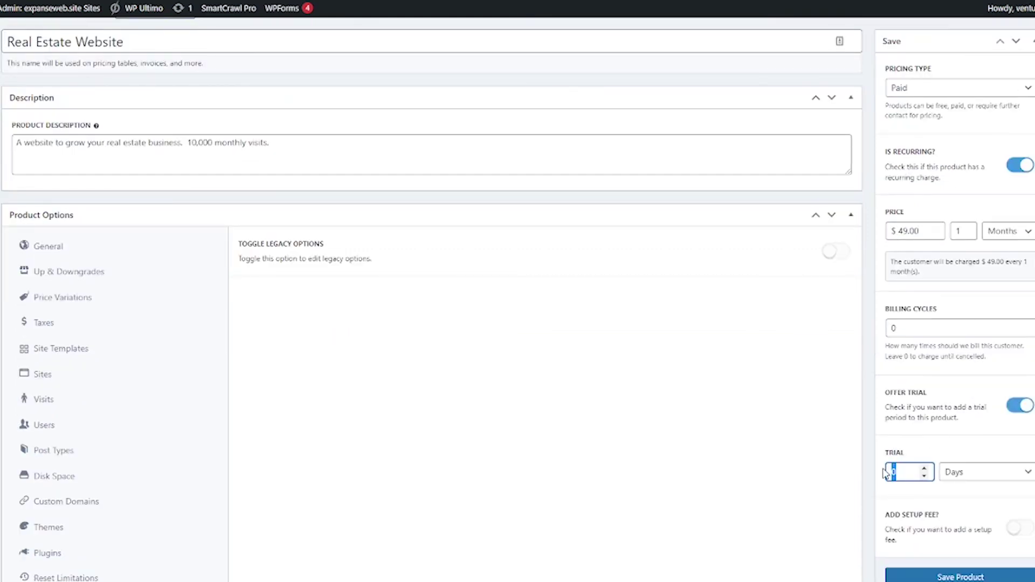
{"action": "type", "text": "30"}
{"action": "scroll", "coordinate": [1005, 426], "scroll_direction": "down", "scroll_amount": 2}
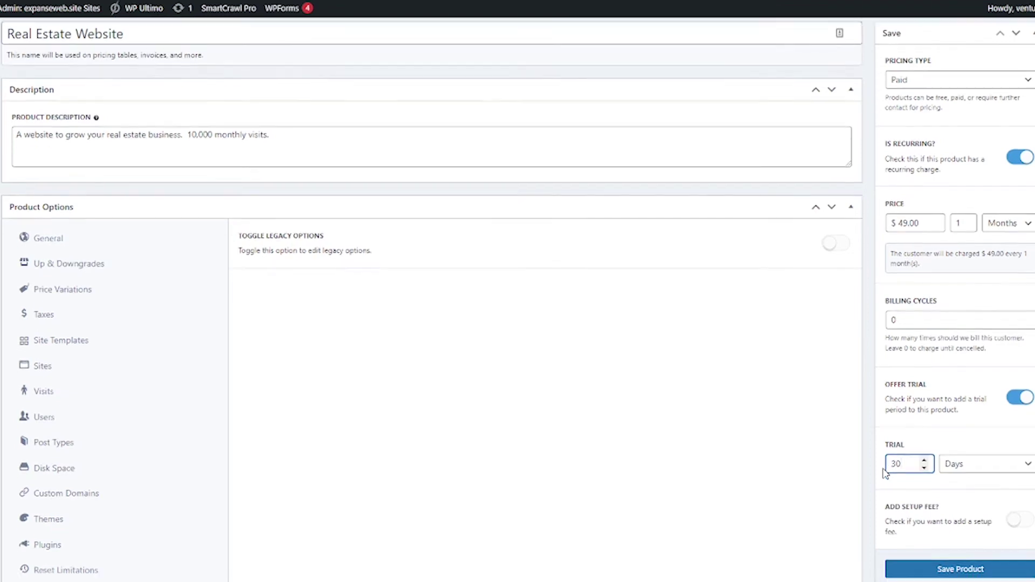
{"action": "scroll", "coordinate": [1005, 426], "scroll_direction": "down", "scroll_amount": 1}
{"action": "left_click", "coordinate": [1010, 345]}
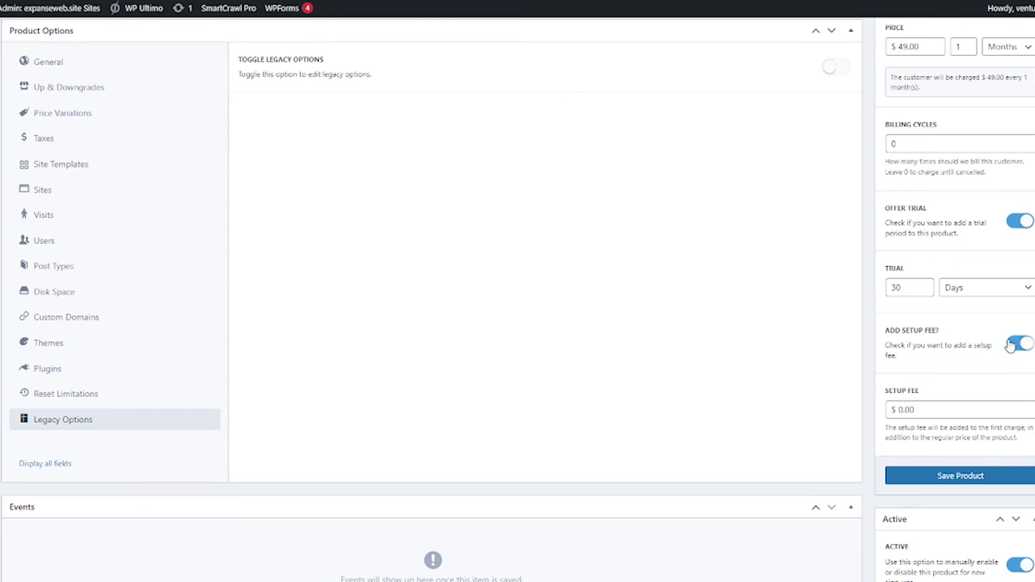
Switch the setup fee off and look over the remaining product settings
{"action": "left_click", "coordinate": [1027, 345]}
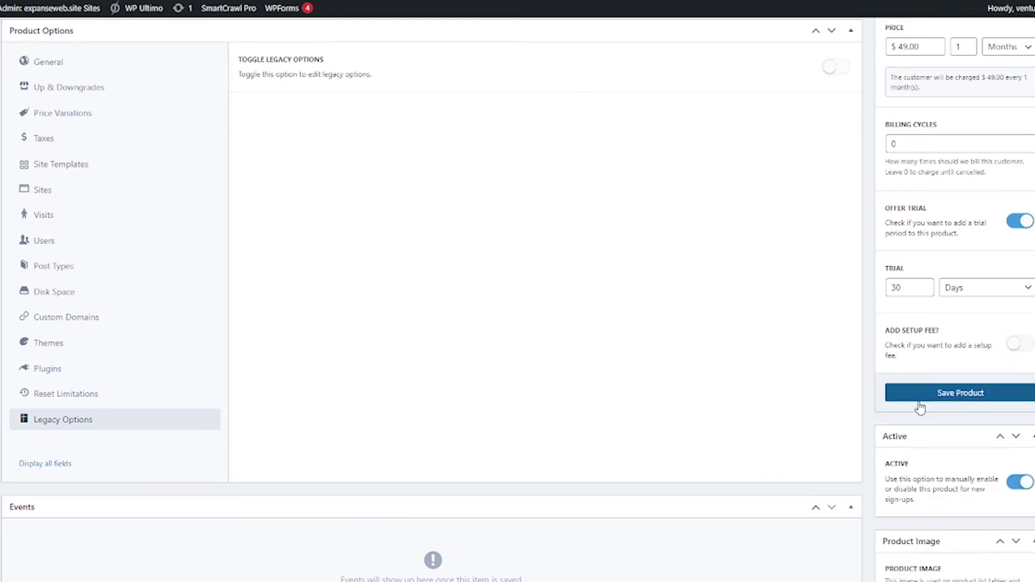
{"action": "scroll", "coordinate": [895, 434], "scroll_direction": "down", "scroll_amount": 1}
{"action": "scroll", "coordinate": [894, 435], "scroll_direction": "down", "scroll_amount": 1}
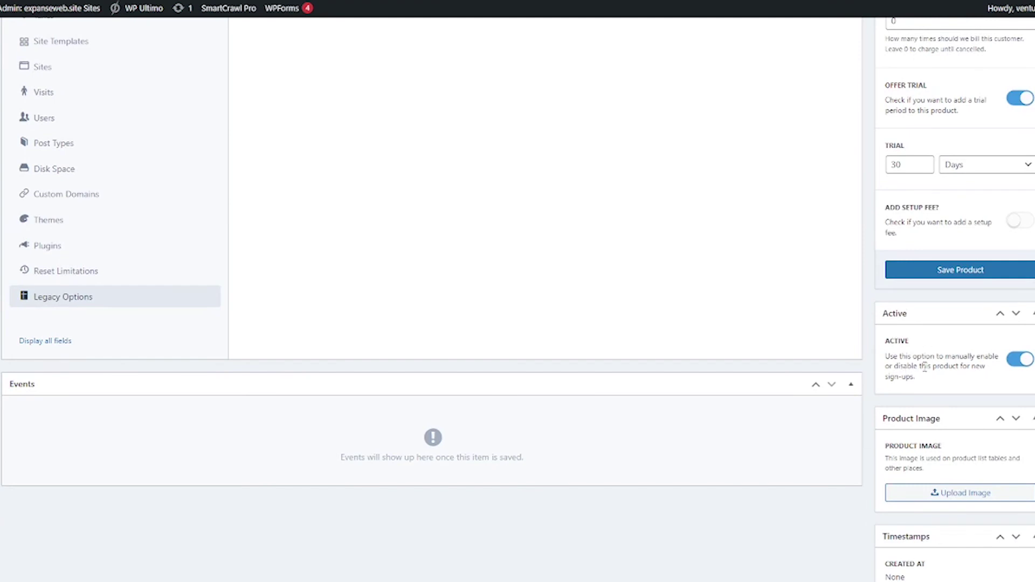
{"action": "scroll", "coordinate": [924, 366], "scroll_direction": "down", "scroll_amount": 2}
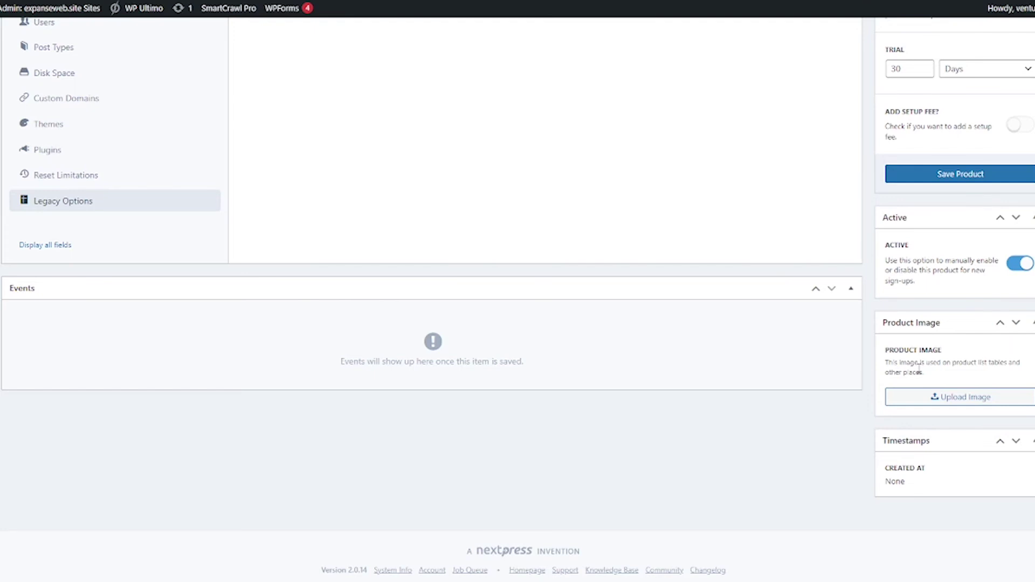
{"action": "scroll", "coordinate": [889, 377], "scroll_direction": "up", "scroll_amount": 2}
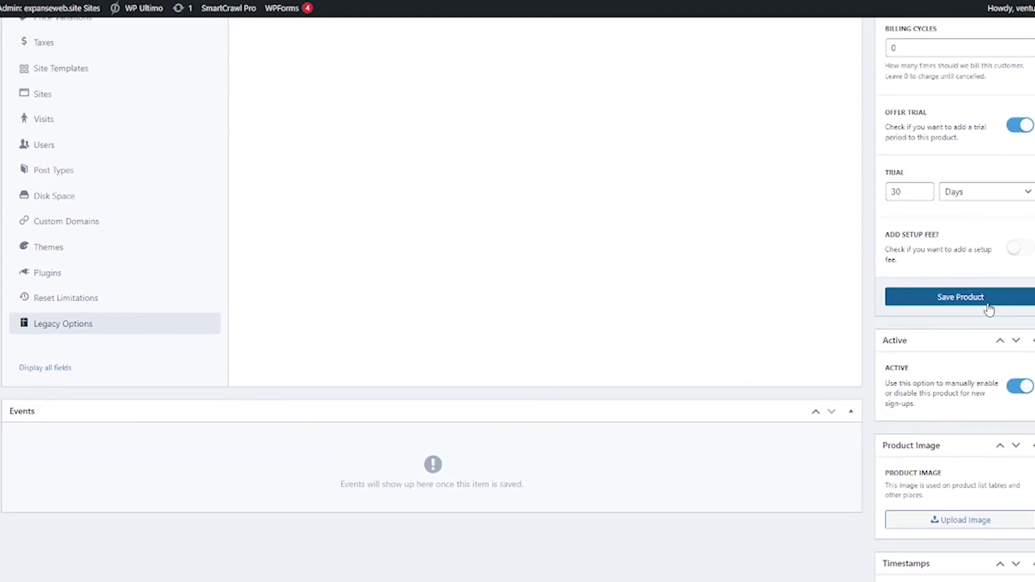
Save the Real Estate Website product and return to the Products list
{"action": "left_click", "coordinate": [989, 310]}
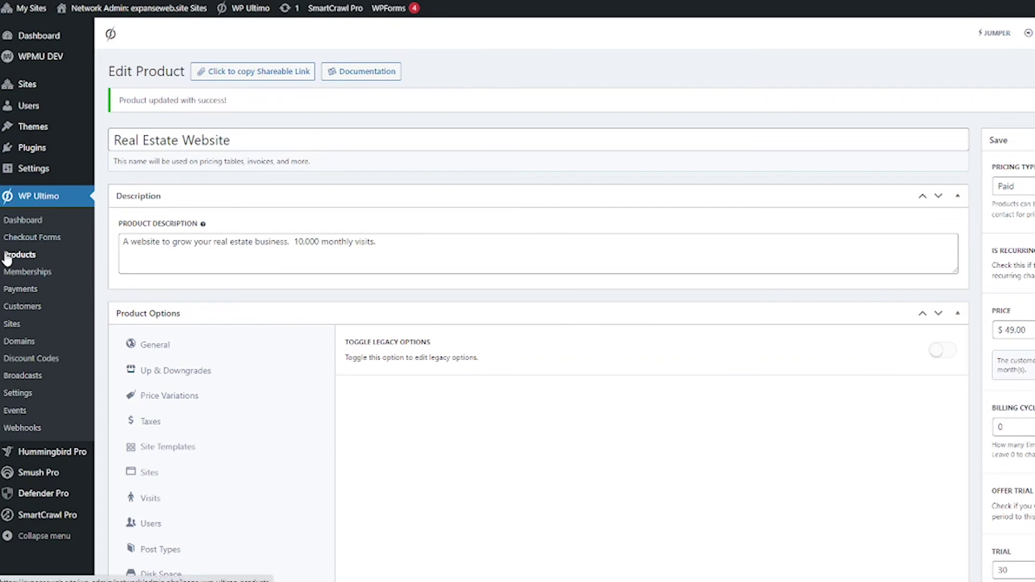
{"action": "left_click", "coordinate": [27, 255]}
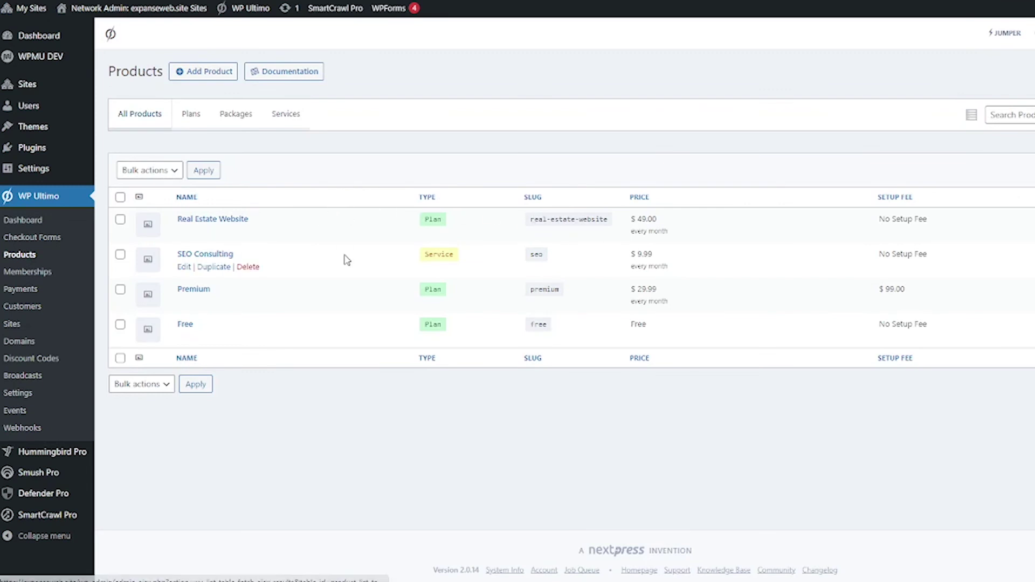
Create a new product of type Service with a $499.00 setup fee
{"action": "left_click", "coordinate": [186, 76]}
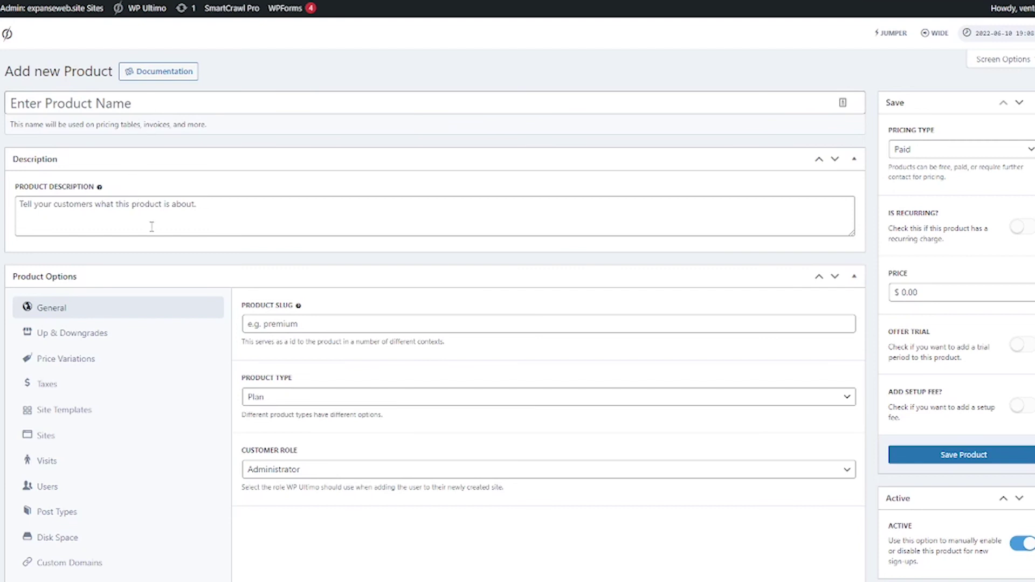
{"action": "left_click", "coordinate": [273, 397]}
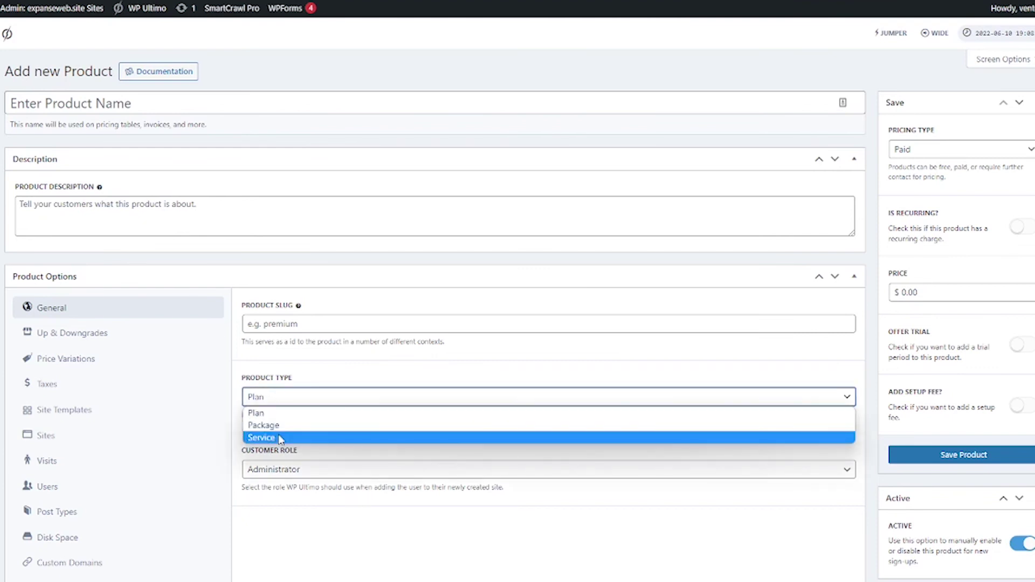
{"action": "left_click", "coordinate": [281, 438]}
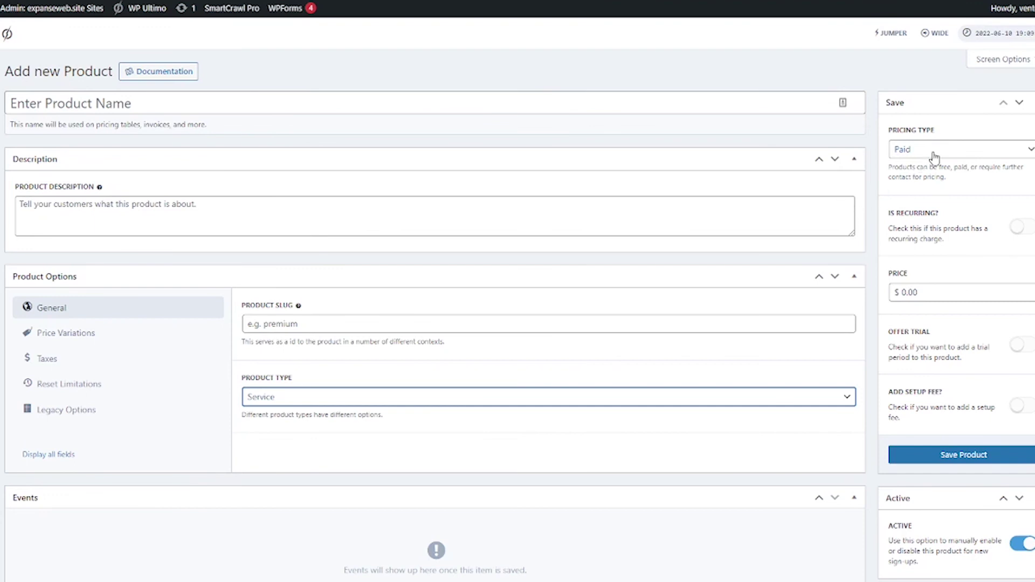
{"action": "left_click", "coordinate": [1016, 407]}
{"action": "left_click_drag", "start_coordinate": [953, 471], "coordinate": [887, 471]}
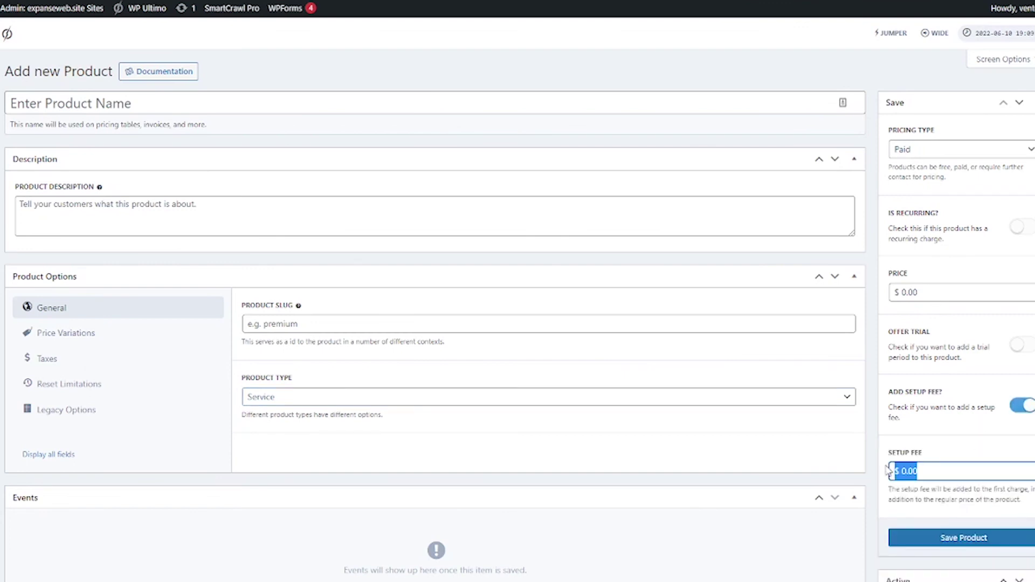
{"action": "type", "text": "49900"}
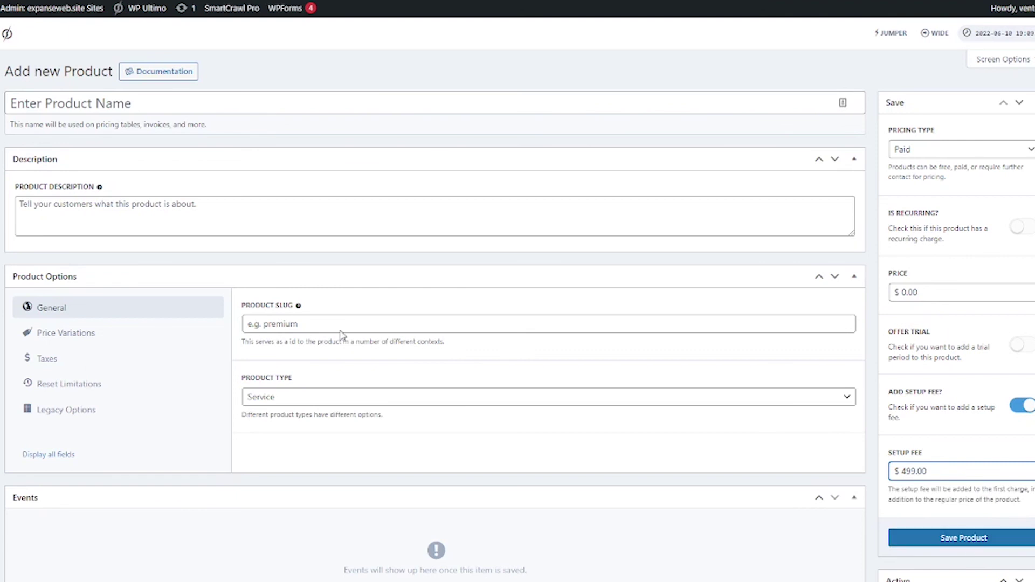
Leave the unsaved product and open SEO Consulting, a $9.99 monthly Service, for editing
{"action": "left_click", "coordinate": [144, 248]}
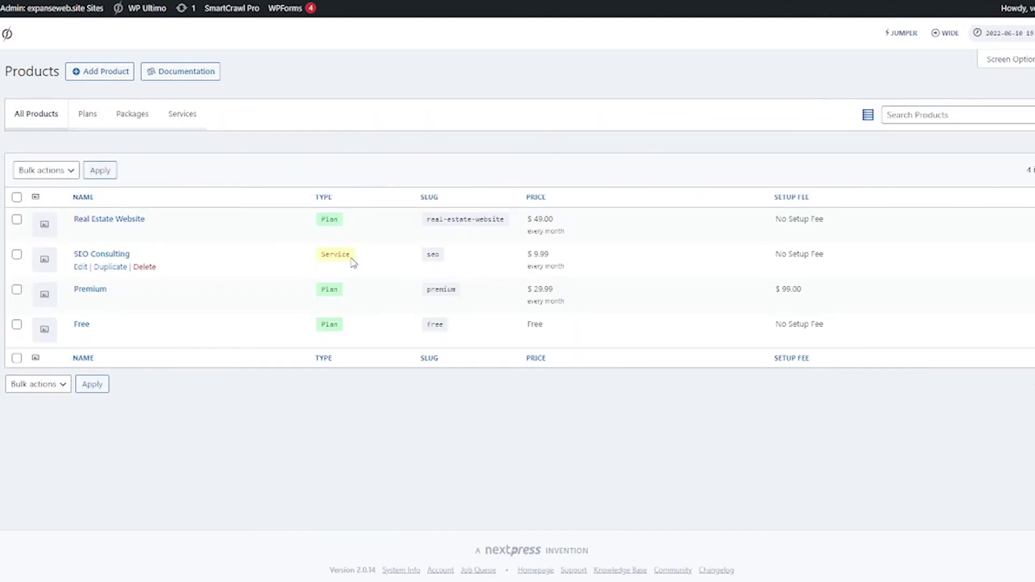
{"action": "double_click", "coordinate": [345, 256]}
{"action": "left_click", "coordinate": [358, 259]}
{"action": "left_click", "coordinate": [80, 267]}
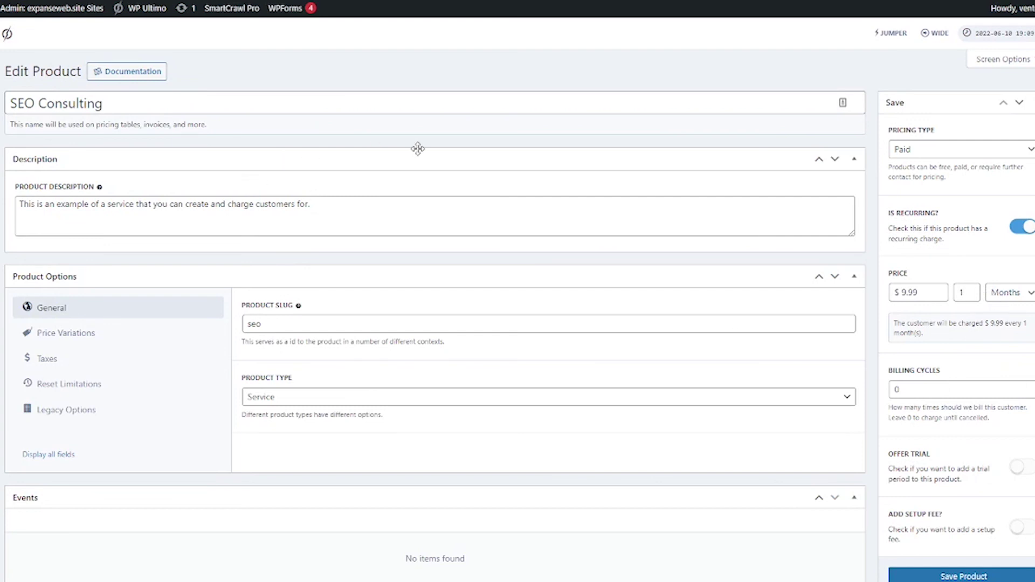
Bulk-delete the Free, Premium and SEO Consulting products from the Products list, confirming the action
{"action": "left_click", "coordinate": [0, 254]}
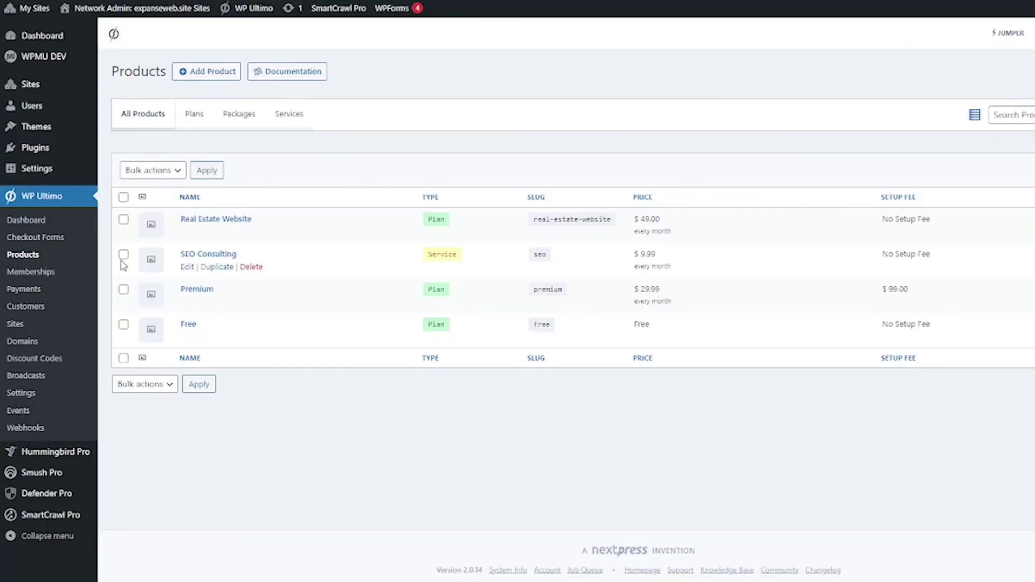
{"action": "left_click", "coordinate": [123, 324]}
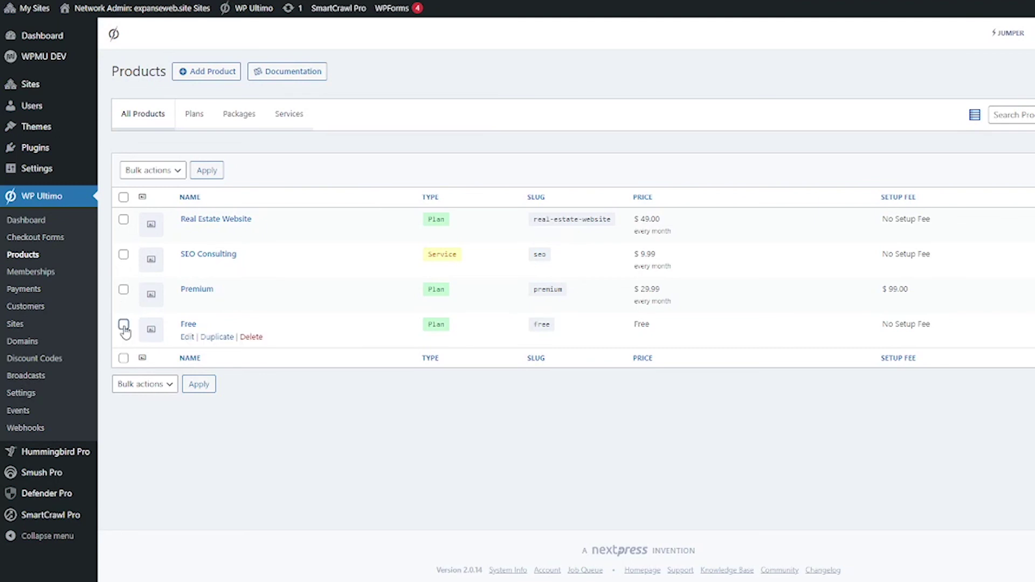
{"action": "left_click", "coordinate": [123, 290]}
{"action": "left_click", "coordinate": [123, 254]}
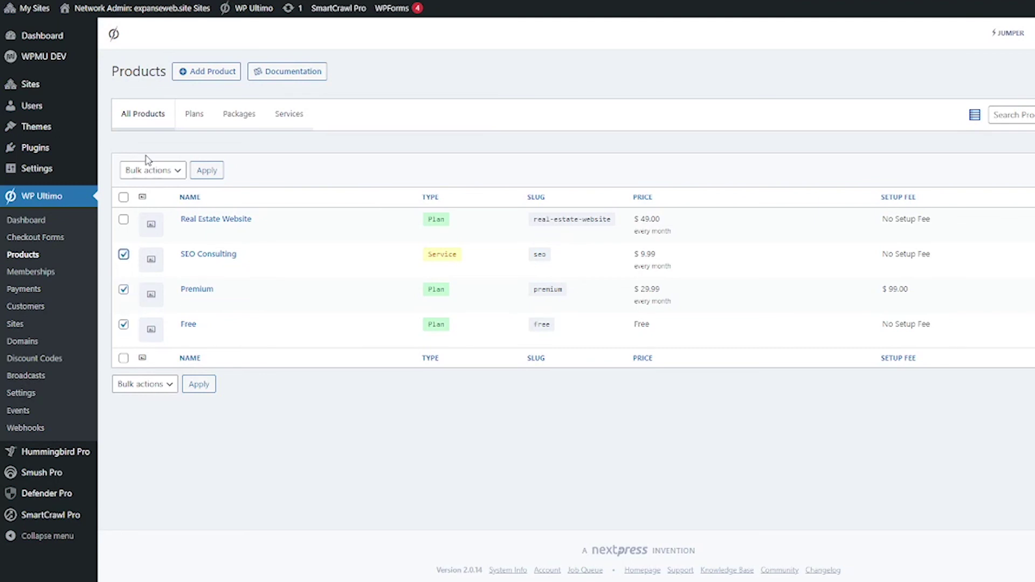
{"action": "left_click", "coordinate": [138, 169]}
{"action": "left_click", "coordinate": [137, 198]}
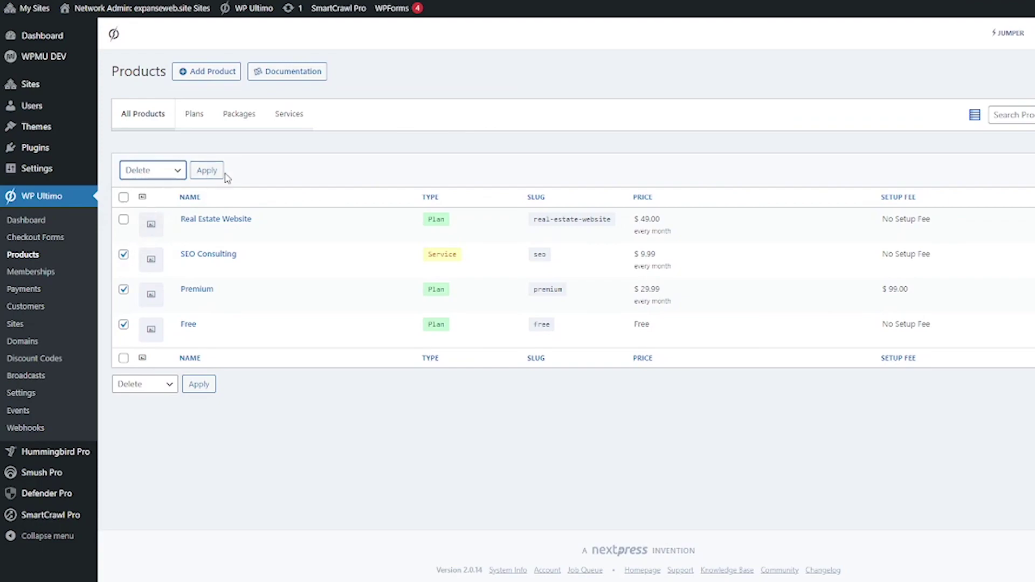
{"action": "left_click", "coordinate": [214, 171]}
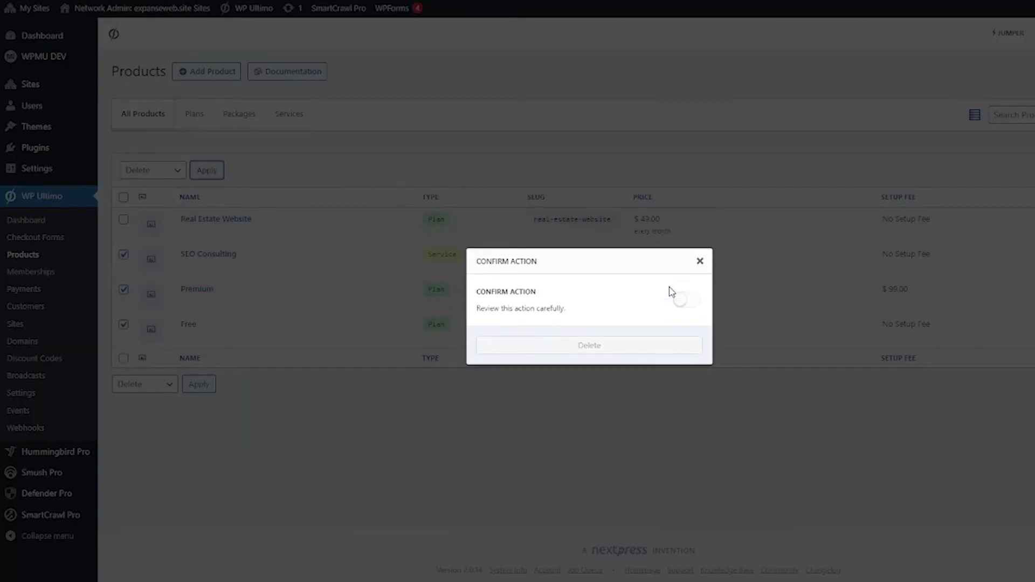
{"action": "left_click", "coordinate": [683, 302]}
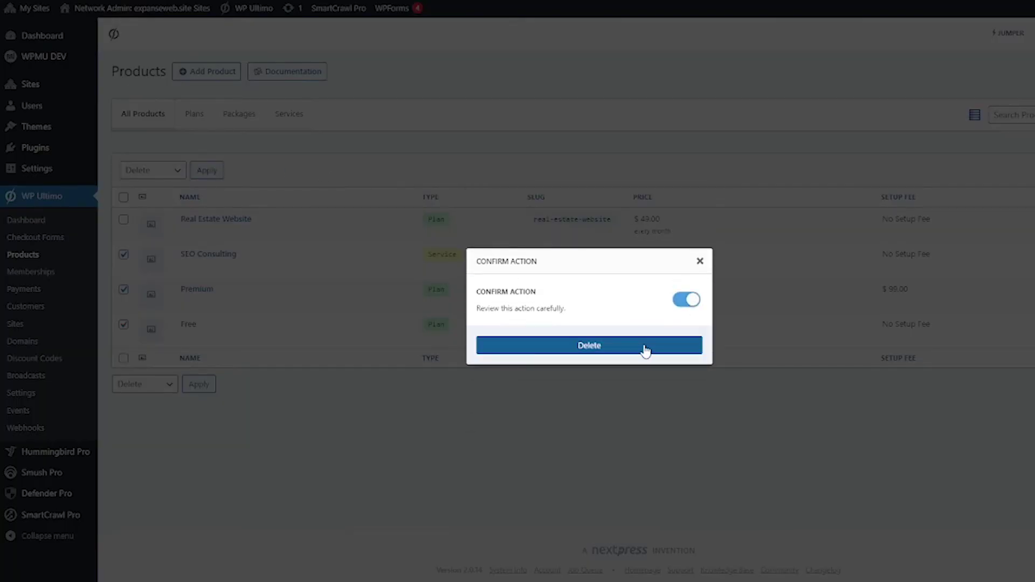
{"action": "left_click", "coordinate": [646, 350]}
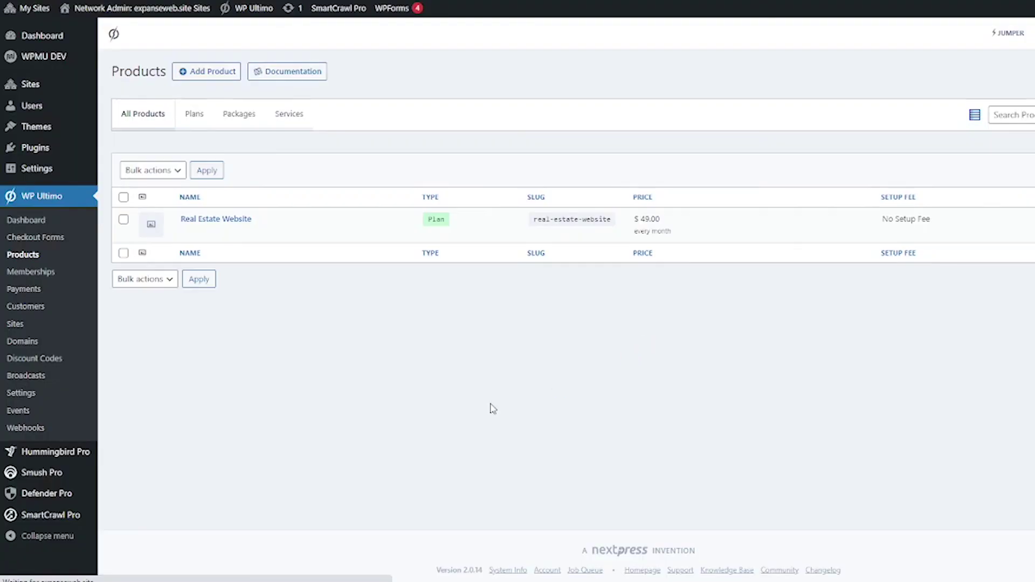